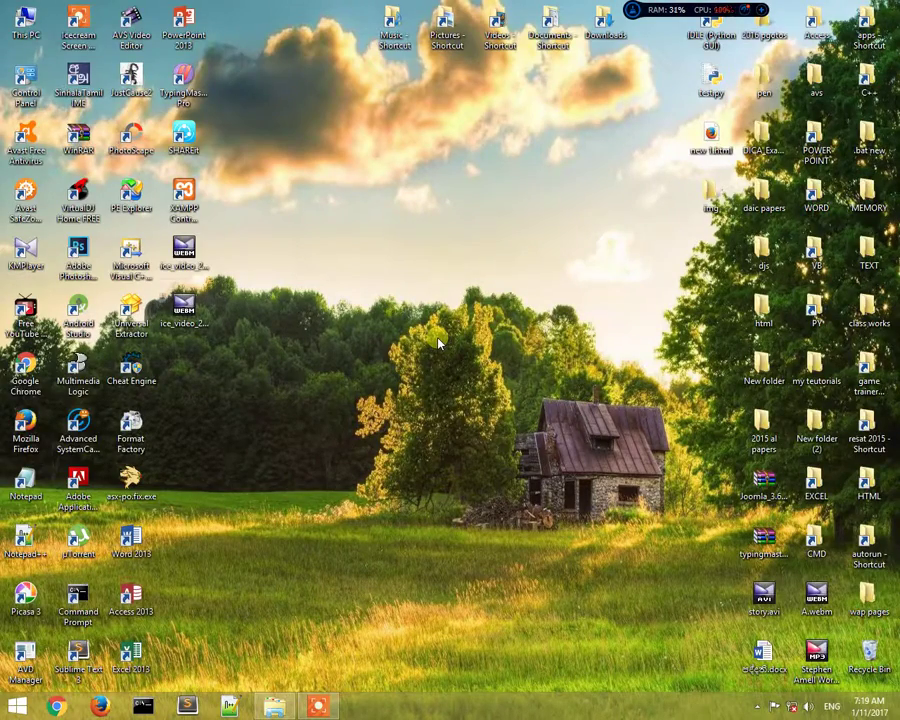
right_click(408, 280)
left_click(436, 333)
right_click(380, 262)
left_click(403, 318)
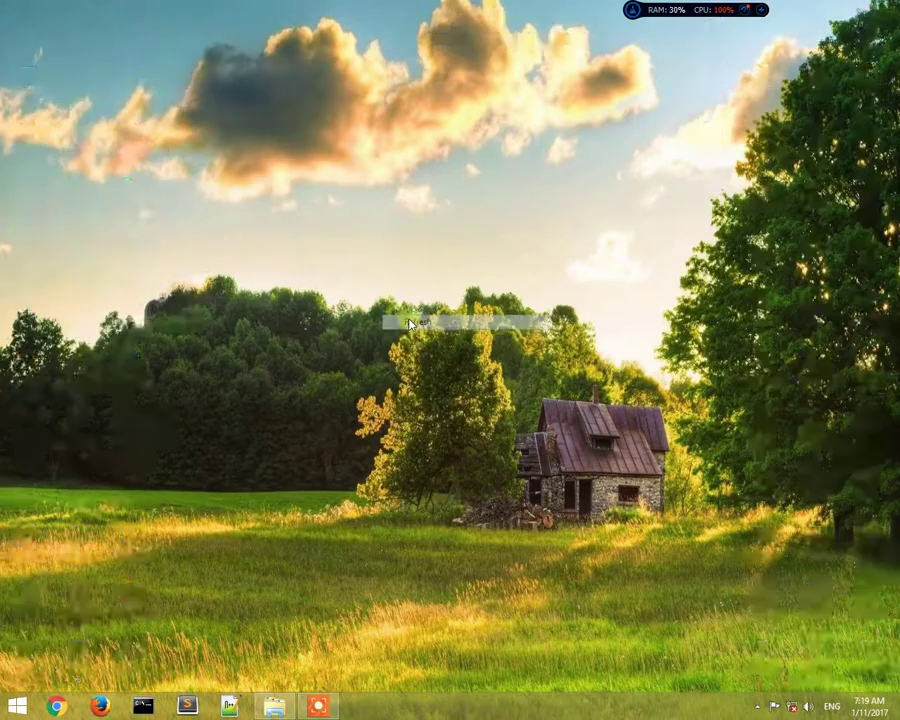
left_click(229, 707)
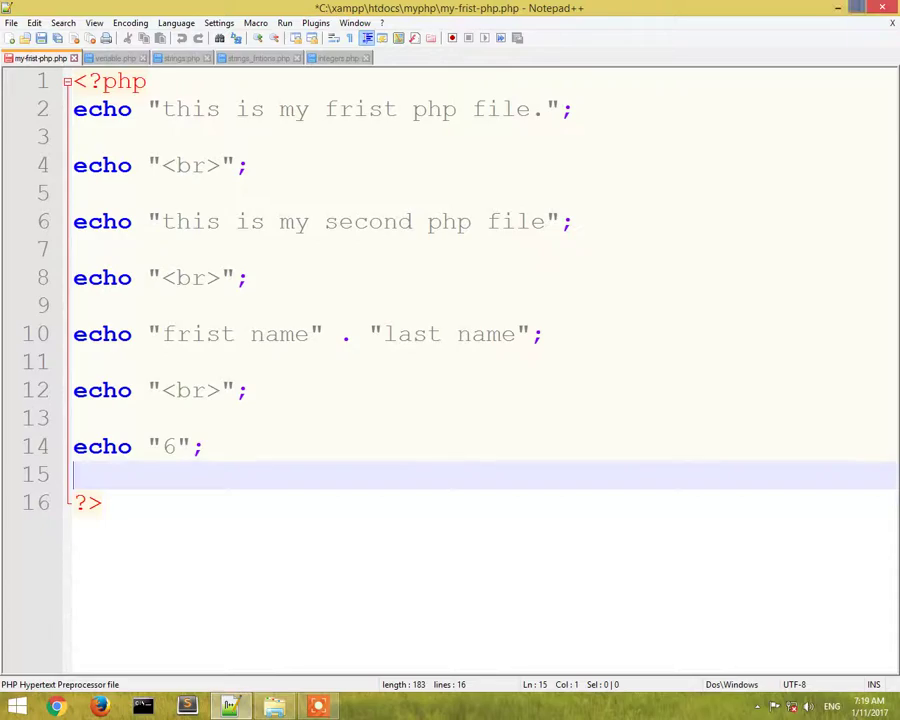
key("super+d")
right_click(533, 289)
left_click(562, 345)
mouse_move(262, 712)
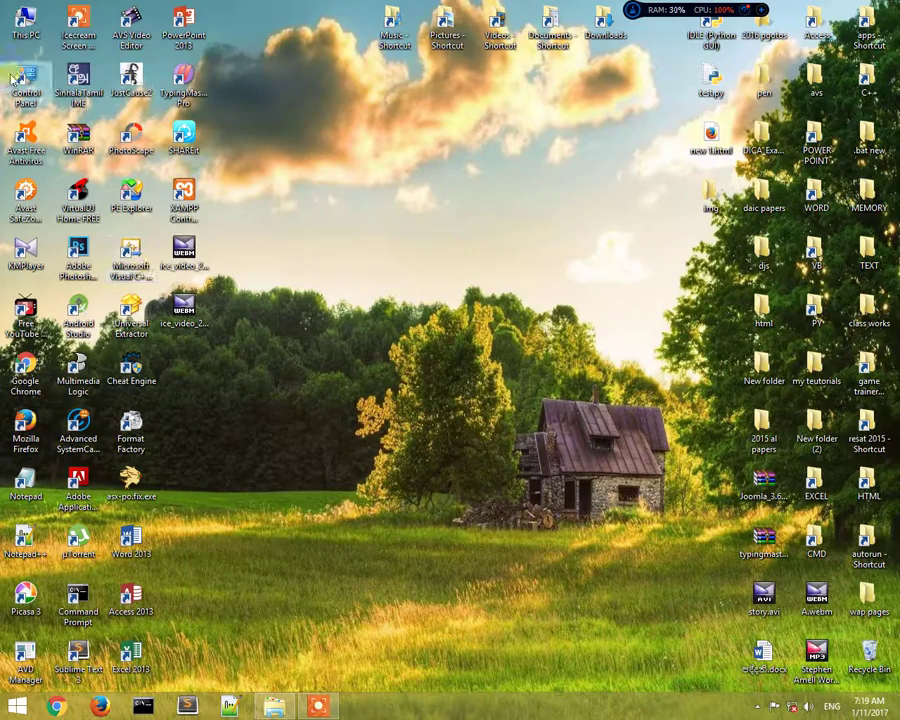
Search the computer for "ruf" and open the folder that contains rufus-2.11.exe.
mouse_move(886, 553)
left_click(889, 333)
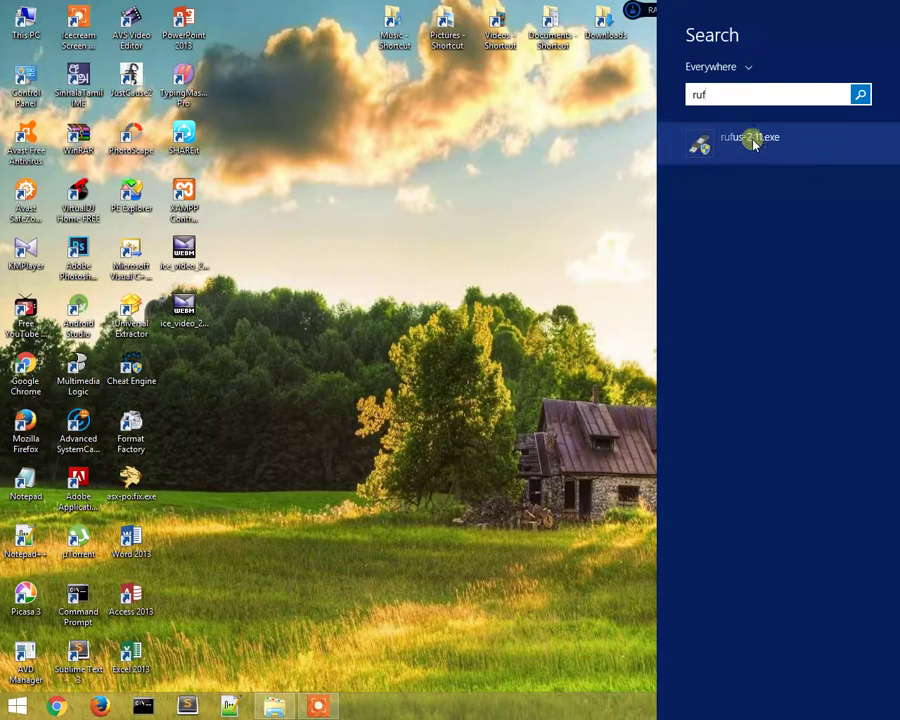
right_click(752, 140)
left_click(748, 255)
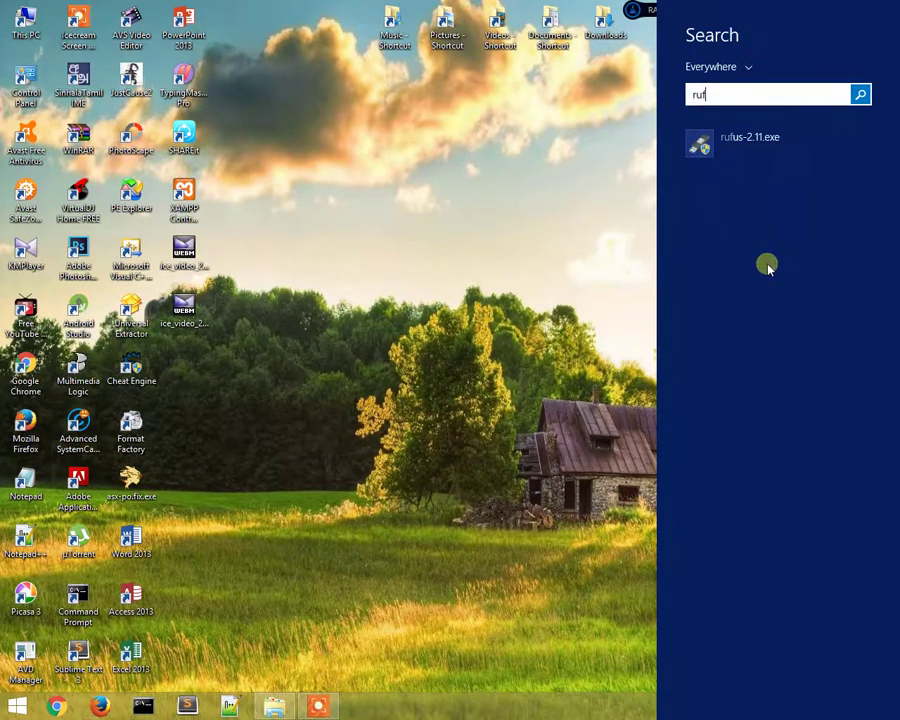
left_click(270, 176)
left_click(300, 168)
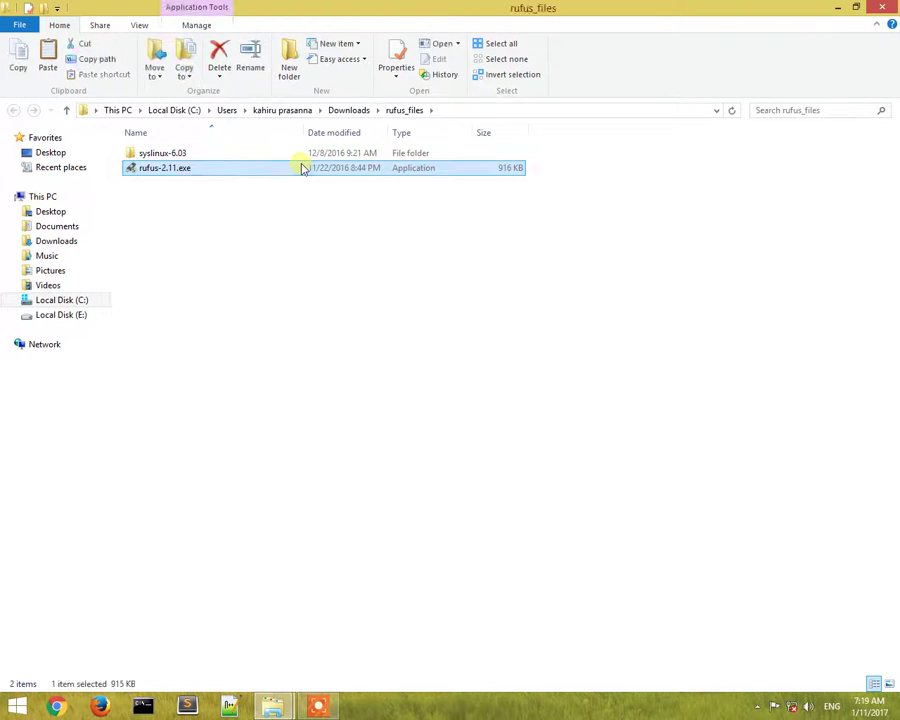
Copy rufus-2.11.exe from the rufus_files folder and paste it onto the desktop.
right_click(302, 168)
left_click(368, 505)
key("super+d")
right_click(412, 154)
left_click(458, 205)
right_click(456, 223)
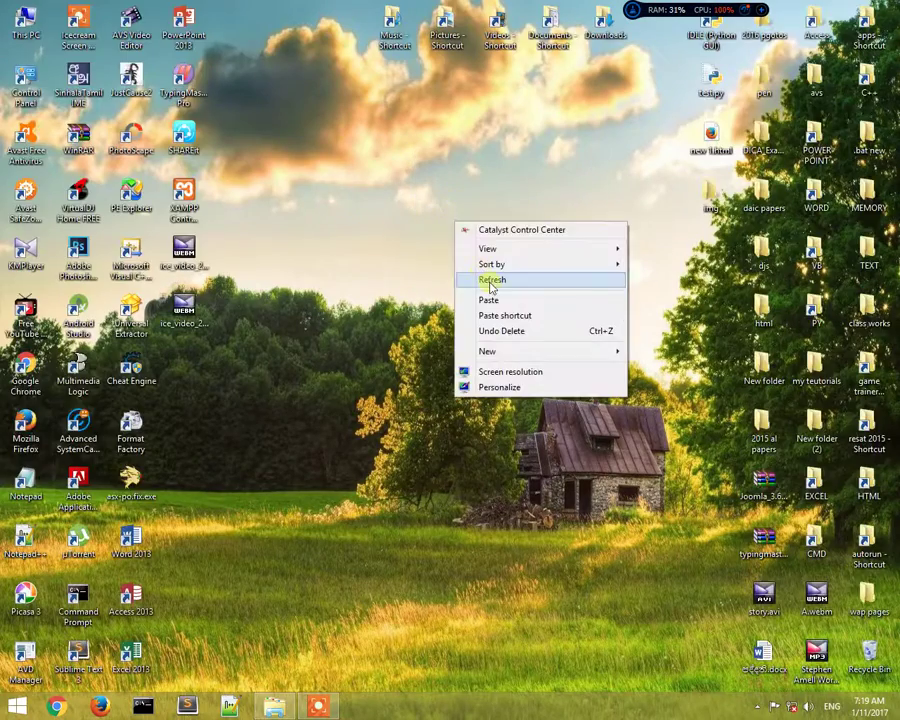
left_click(488, 300)
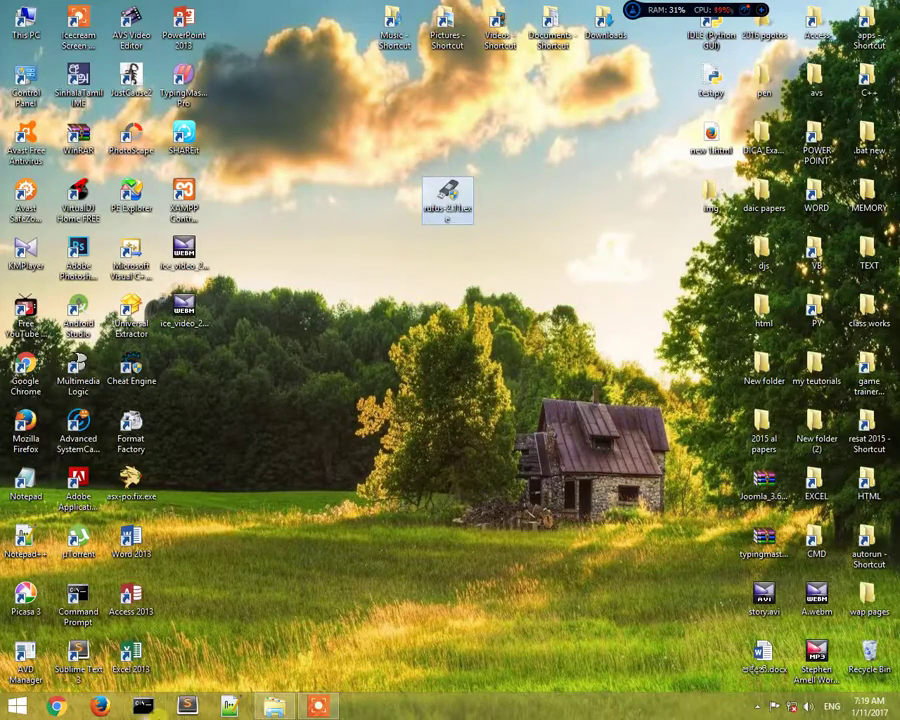
left_click(229, 706)
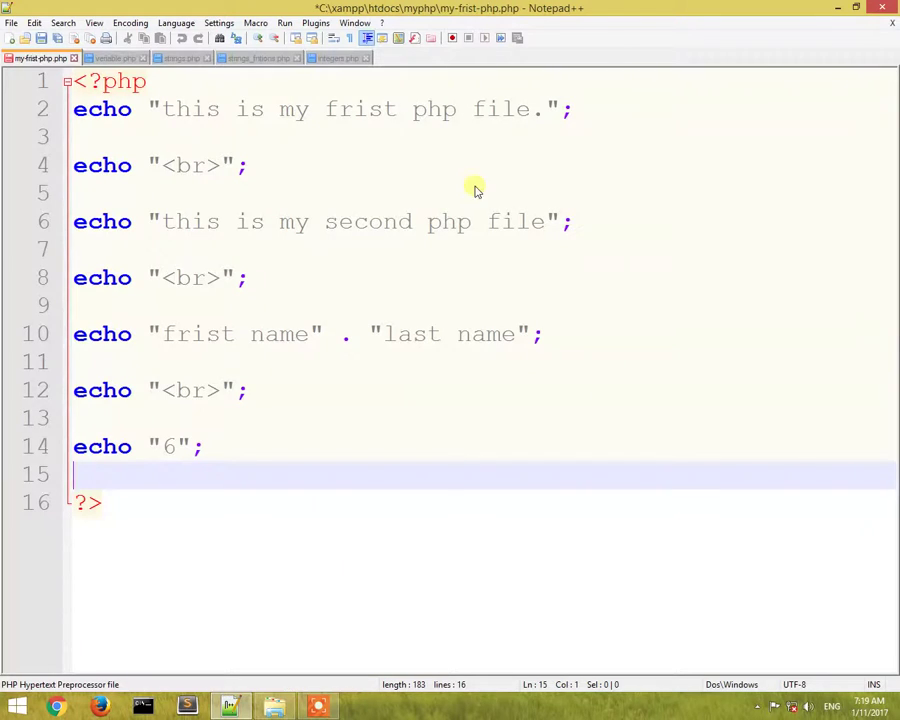
left_click(11, 38)
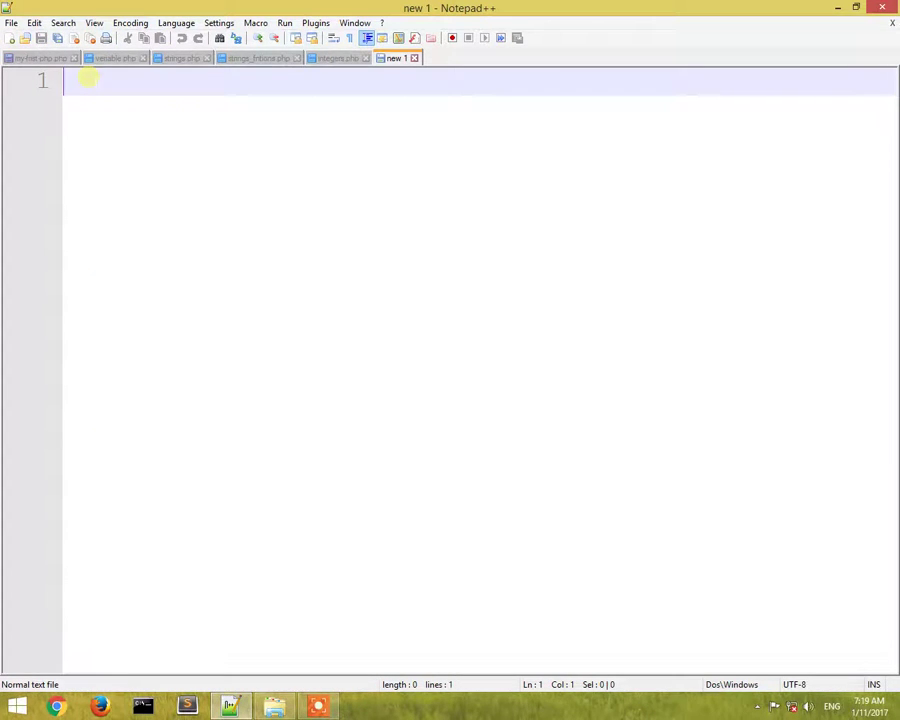
type("W")
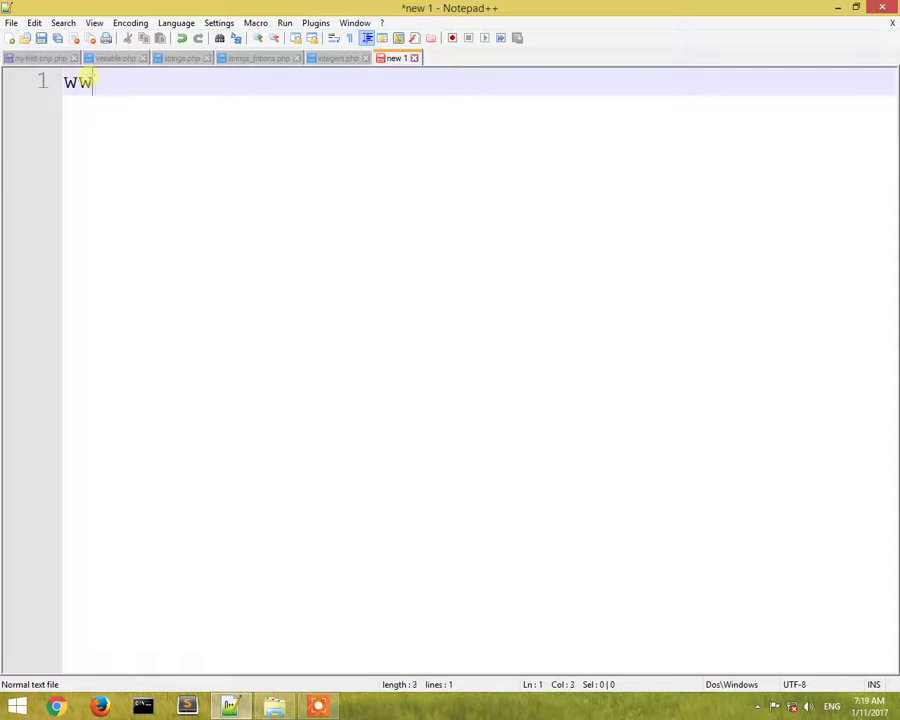
type("ww.googl")
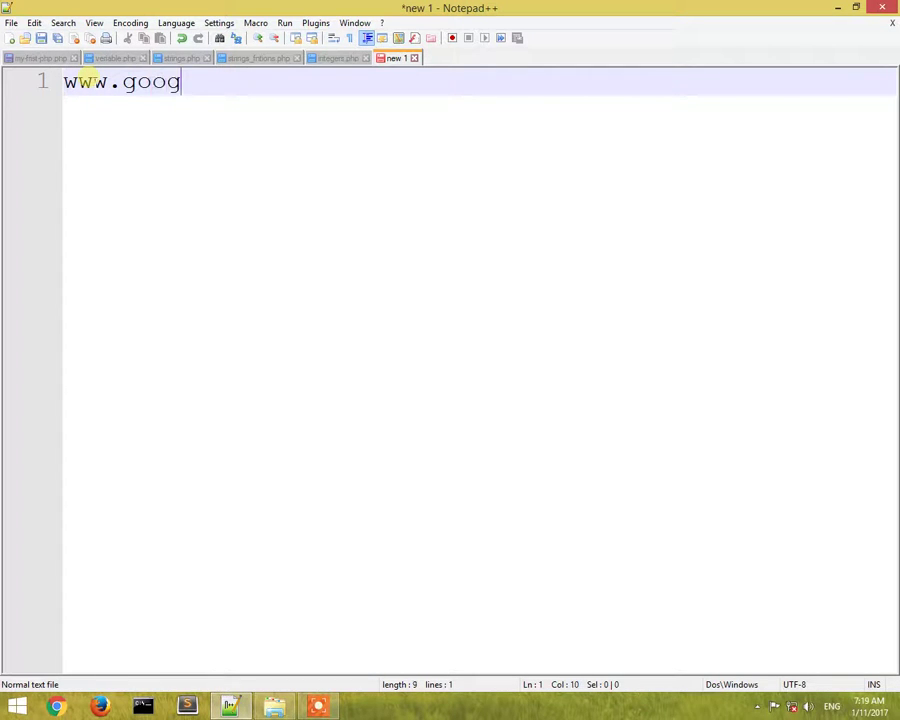
type("r")
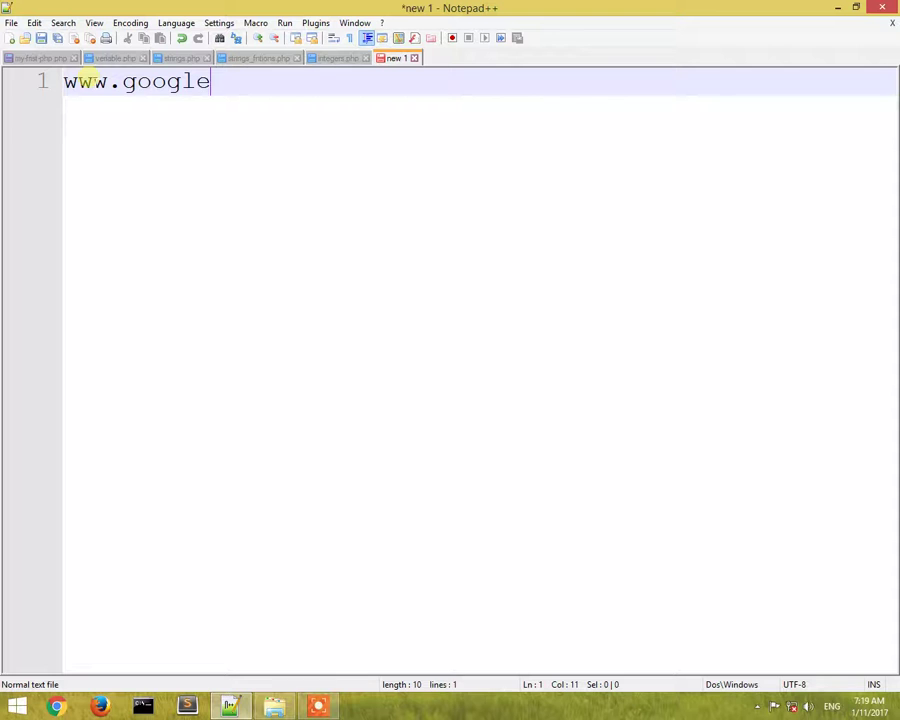
key("Return")
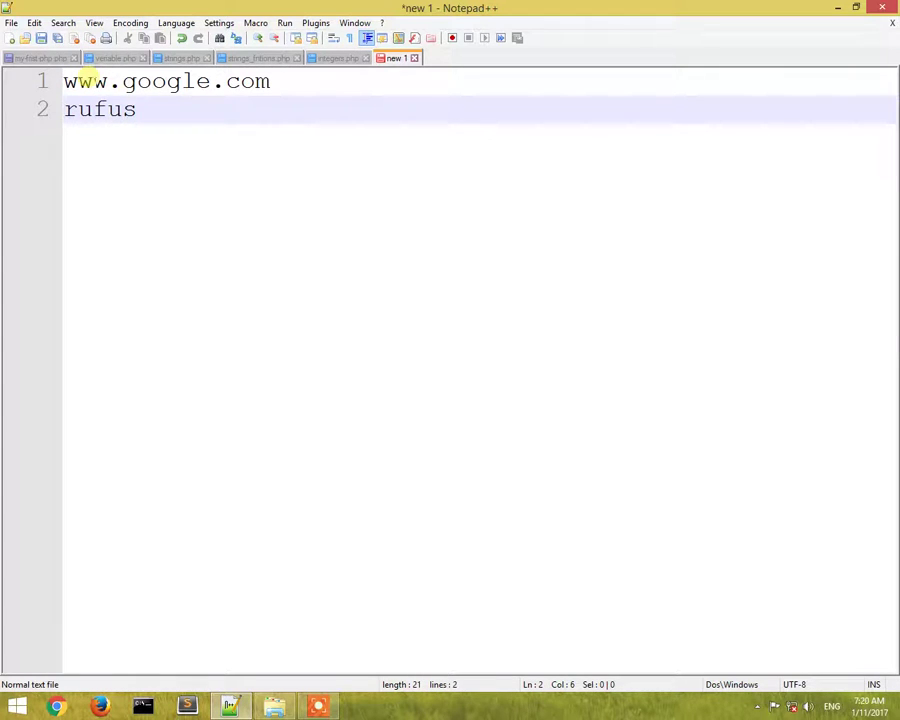
type("xe download")
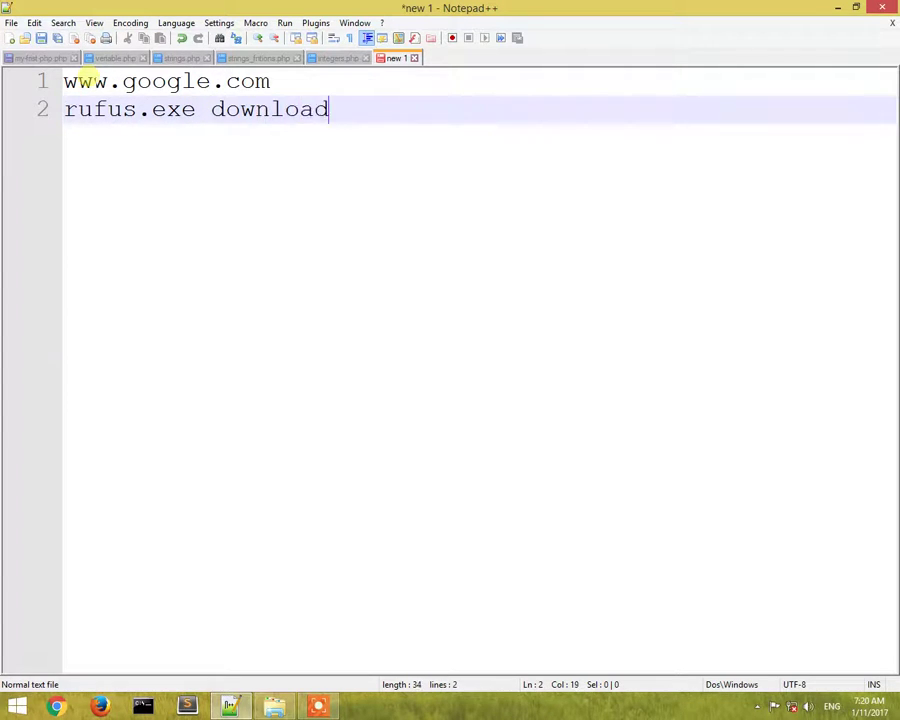
key("Return")
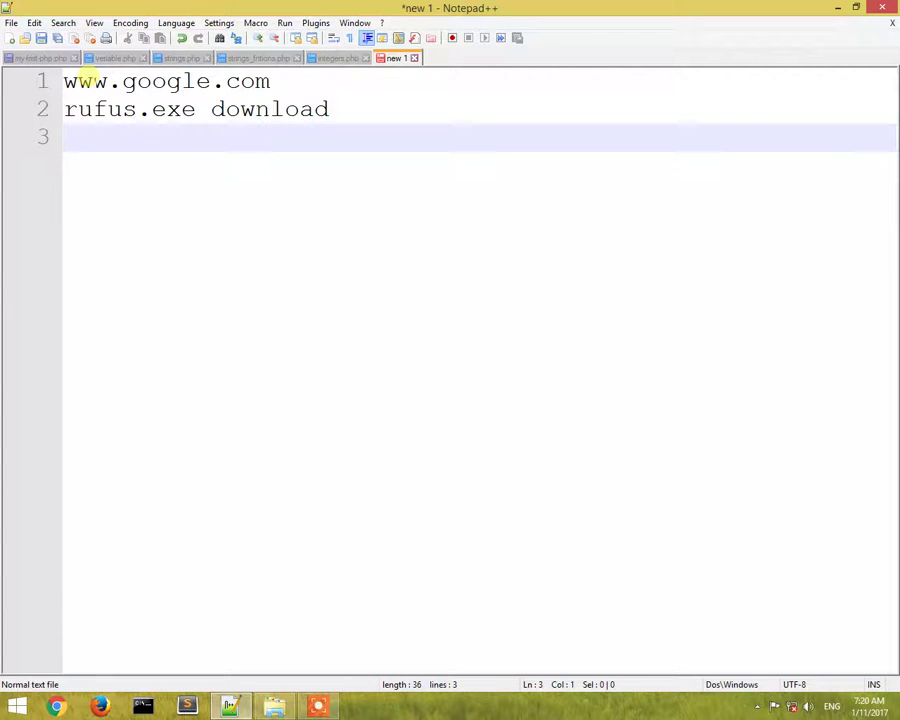
Delete both note lines from the new document and return to the desktop.
left_click_drag(65, 79, 348, 173)
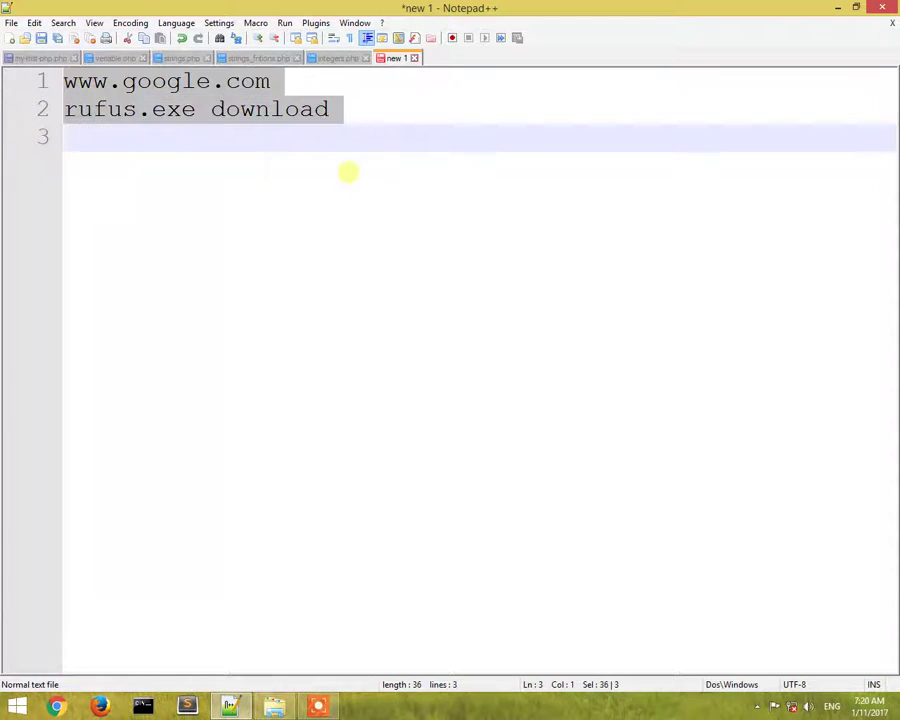
key("Delete")
key("super+d")
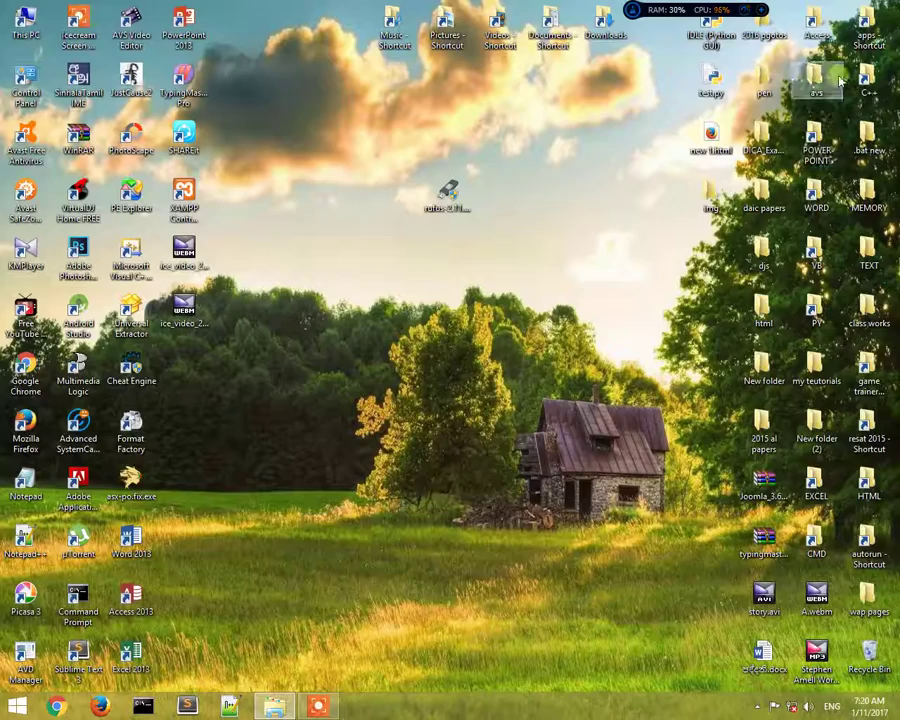
right_click(396, 270)
left_click(437, 328)
right_click(392, 274)
left_click(424, 330)
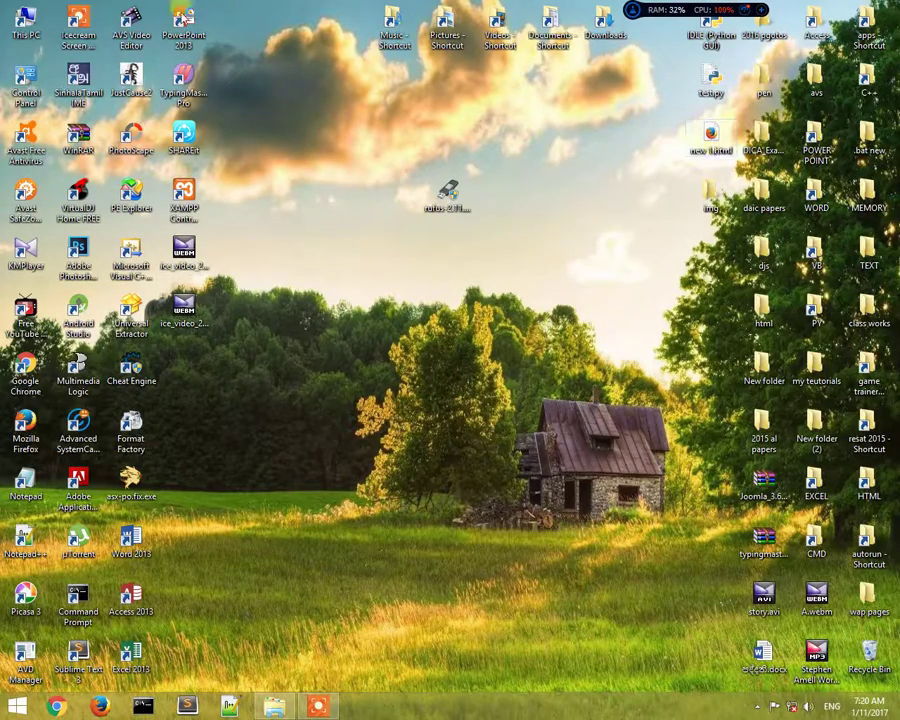
Check the contents of the KALI LIVE (I:) drive and rename the drive with the owner's first name.
double_click(25, 30)
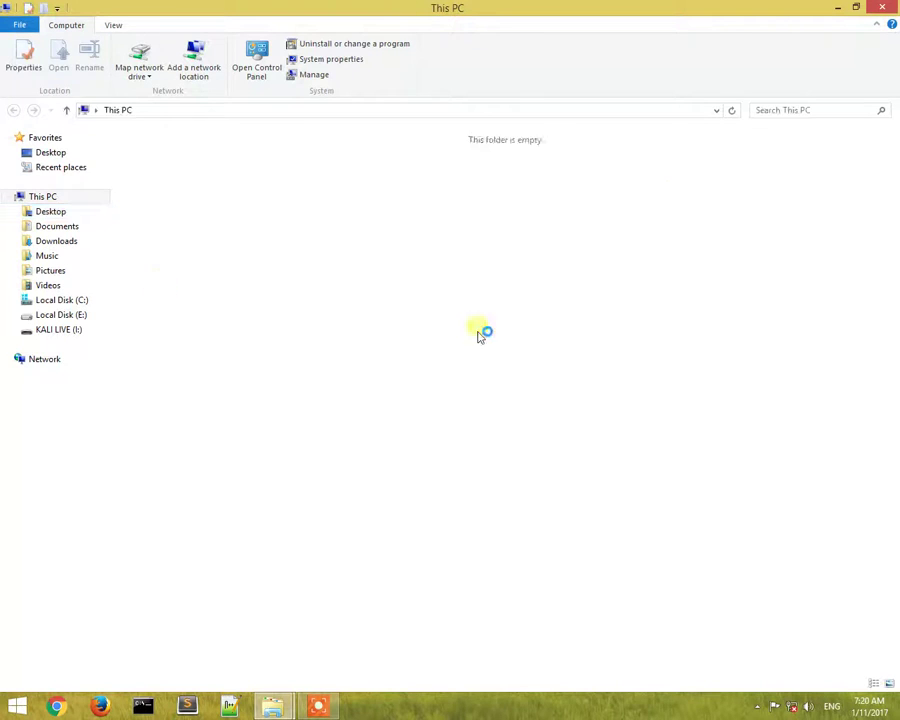
double_click(541, 265)
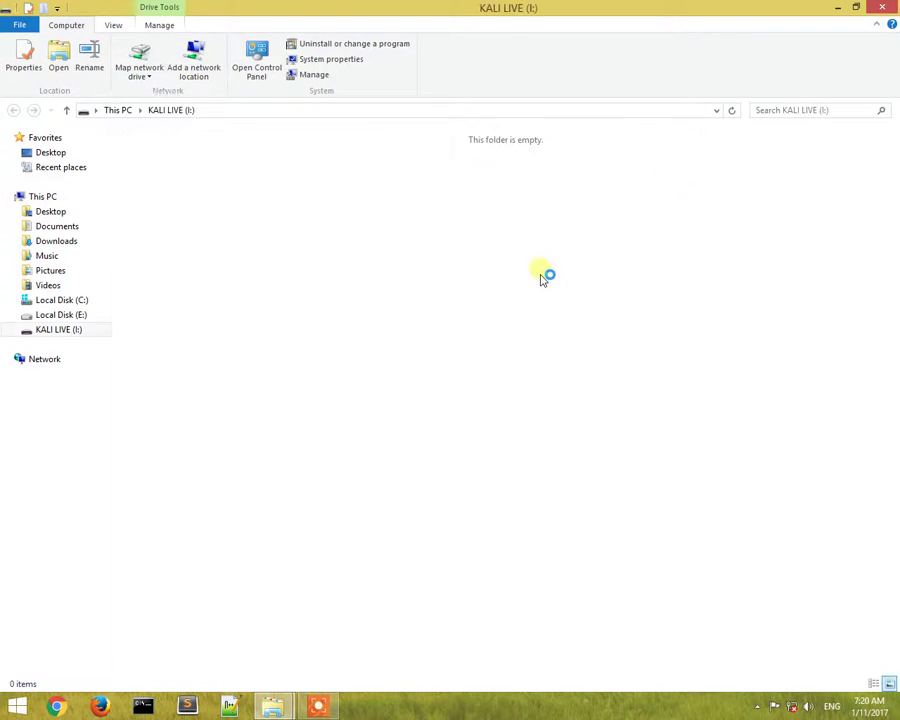
left_click(15, 110)
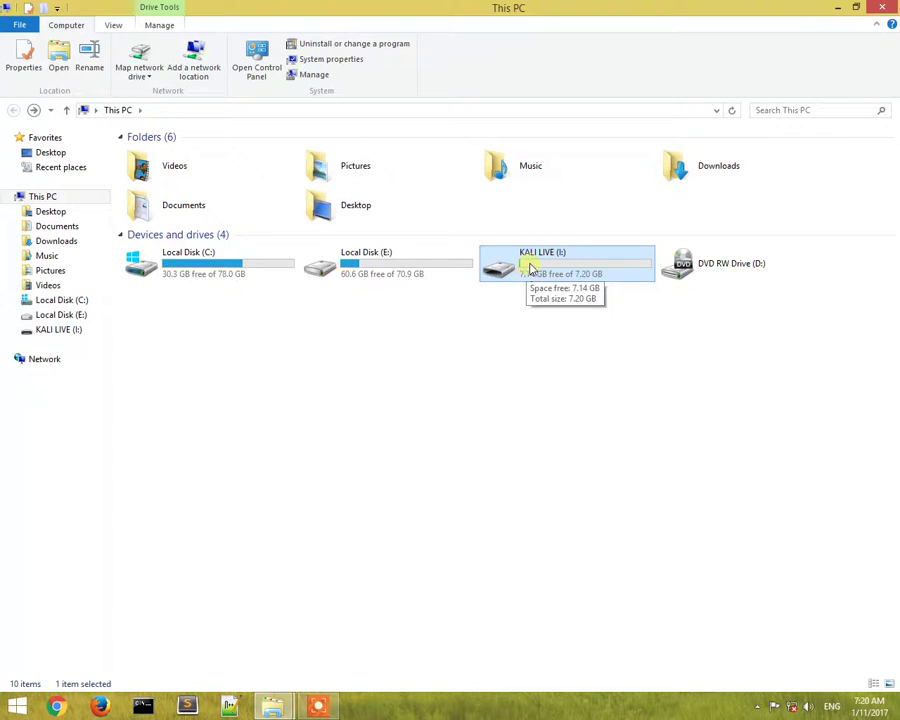
key("F2")
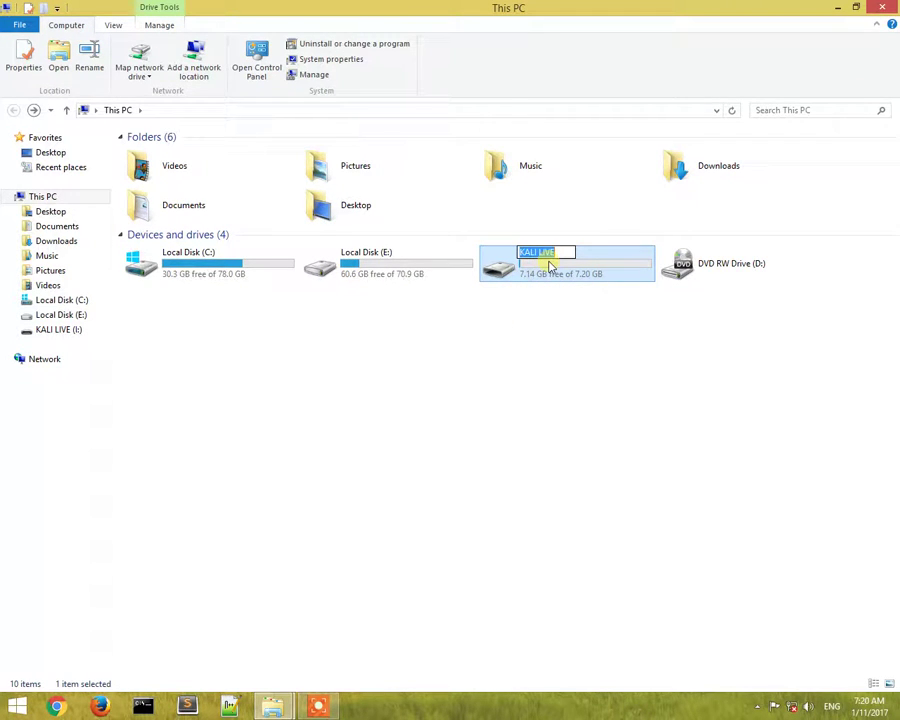
type("lahiru")
key("Escape")
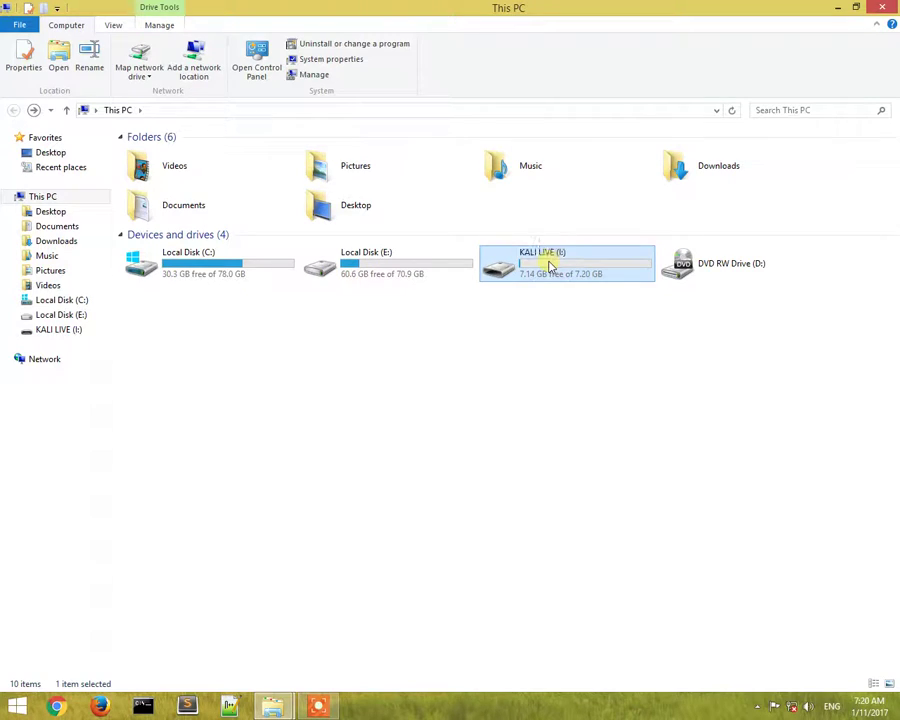
left_click(882, 7)
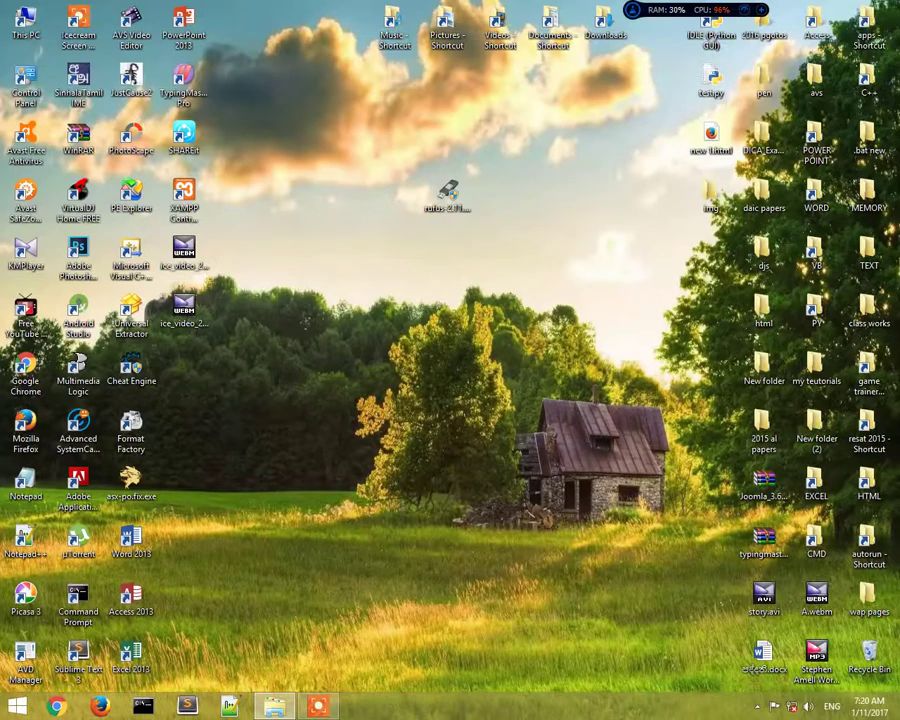
Browse the apps folder on drive E:, including its 1pc subfolder, and return to the desktop.
double_click(878, 38)
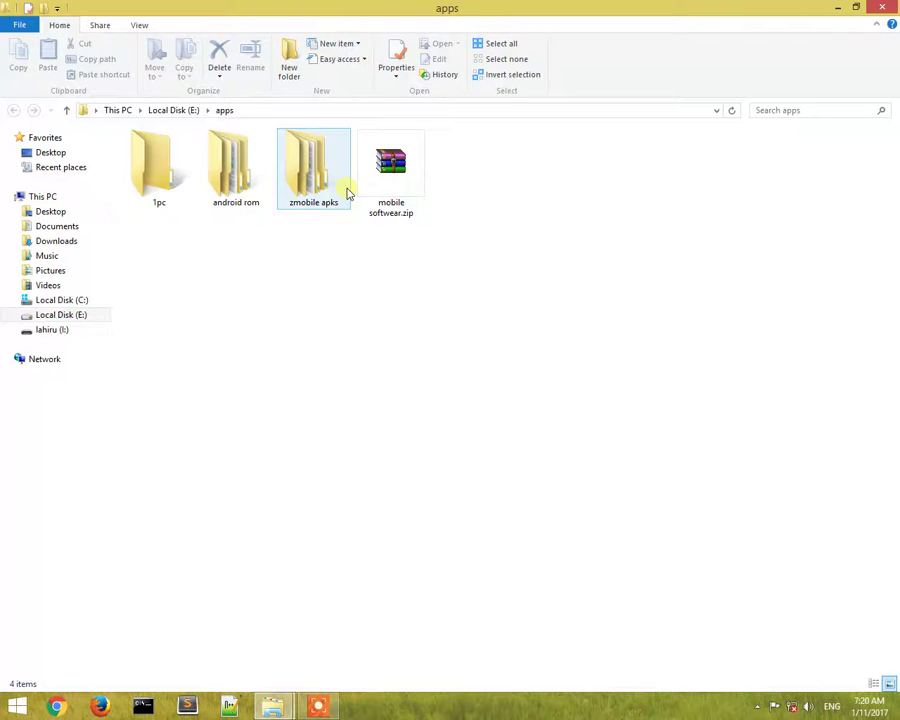
double_click(178, 174)
left_click(301, 178)
double_click(301, 178)
left_click(252, 156)
key("super+d")
right_click(494, 331)
left_click(590, 388)
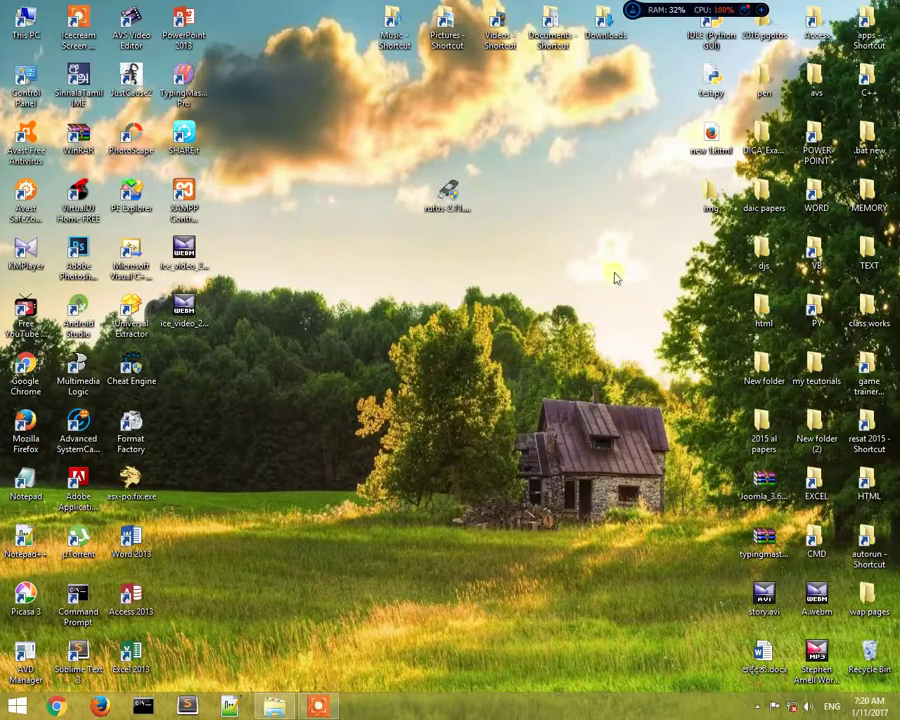
Run rufus-2.11.exe from the desktop, allow it to make changes, and check its Device list.
left_click(459, 192)
double_click(459, 197)
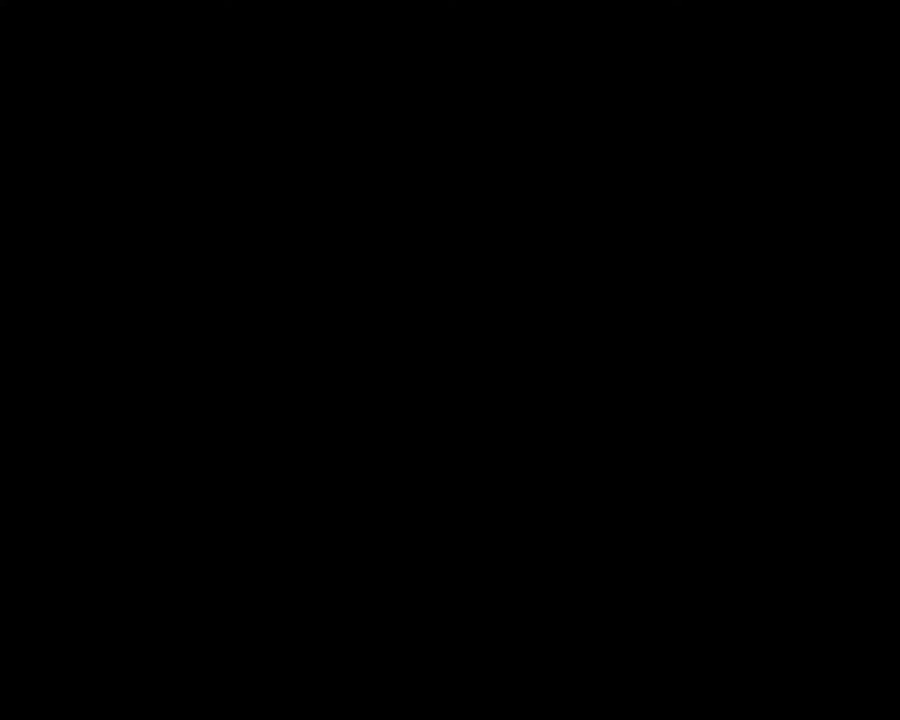
key("alt+y")
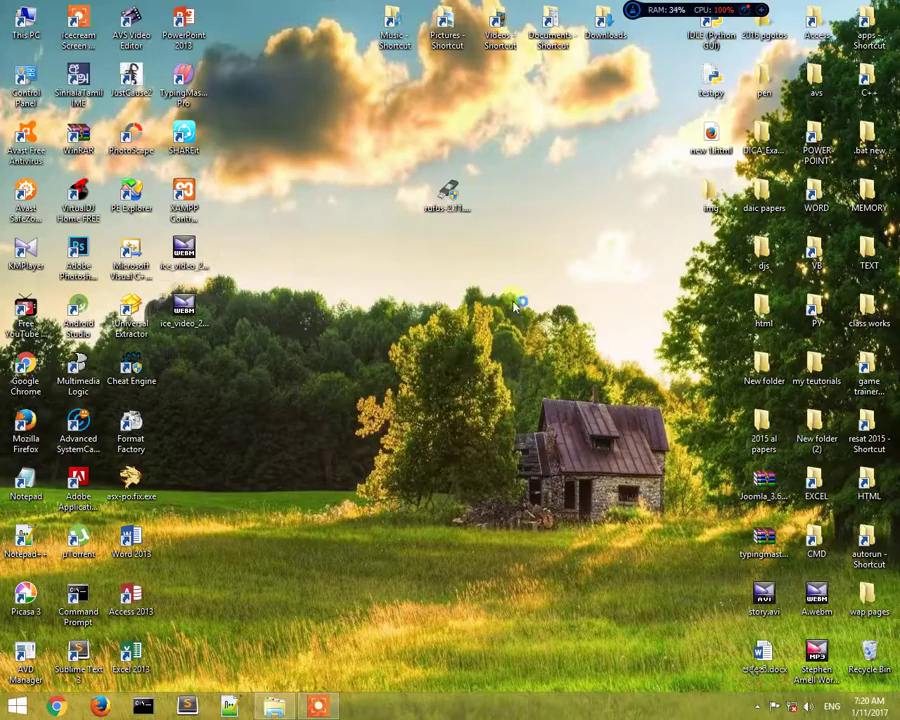
left_click_drag(439, 135, 425, 73)
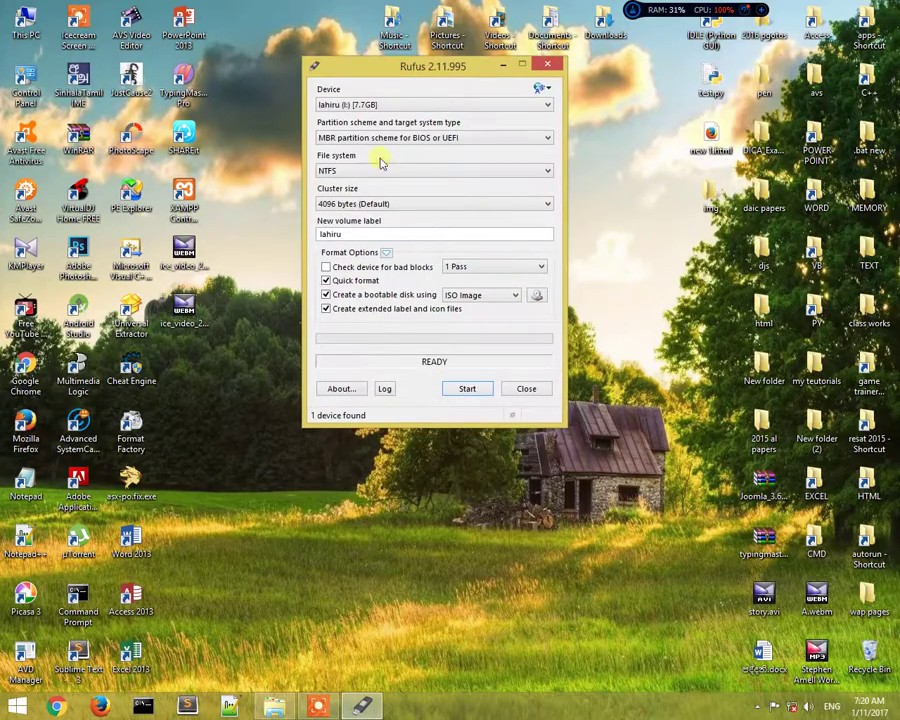
mouse_move(680, 688)
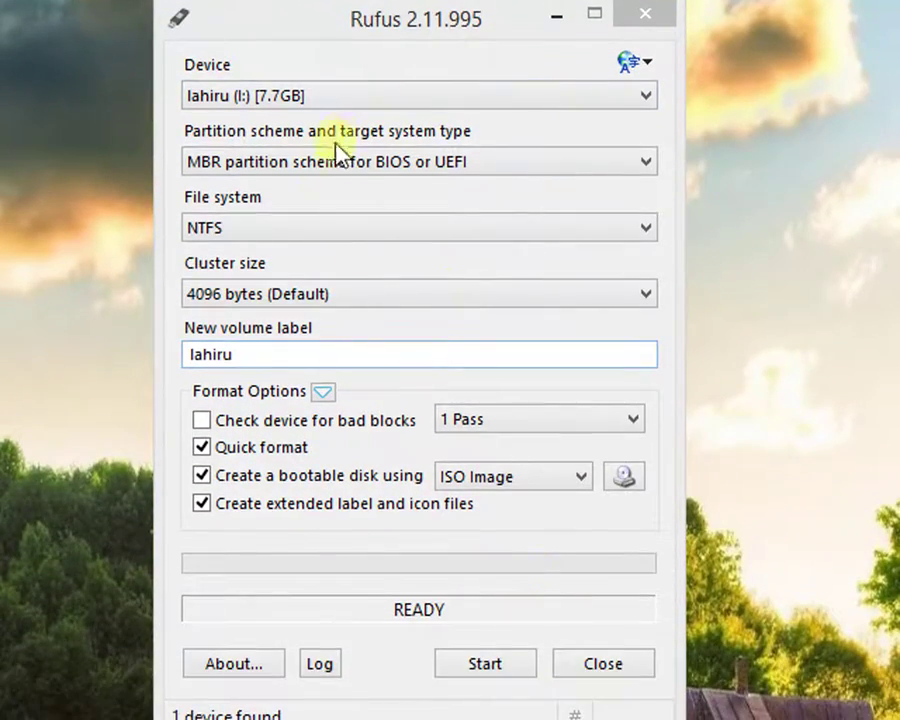
left_click(333, 100)
left_click(333, 100)
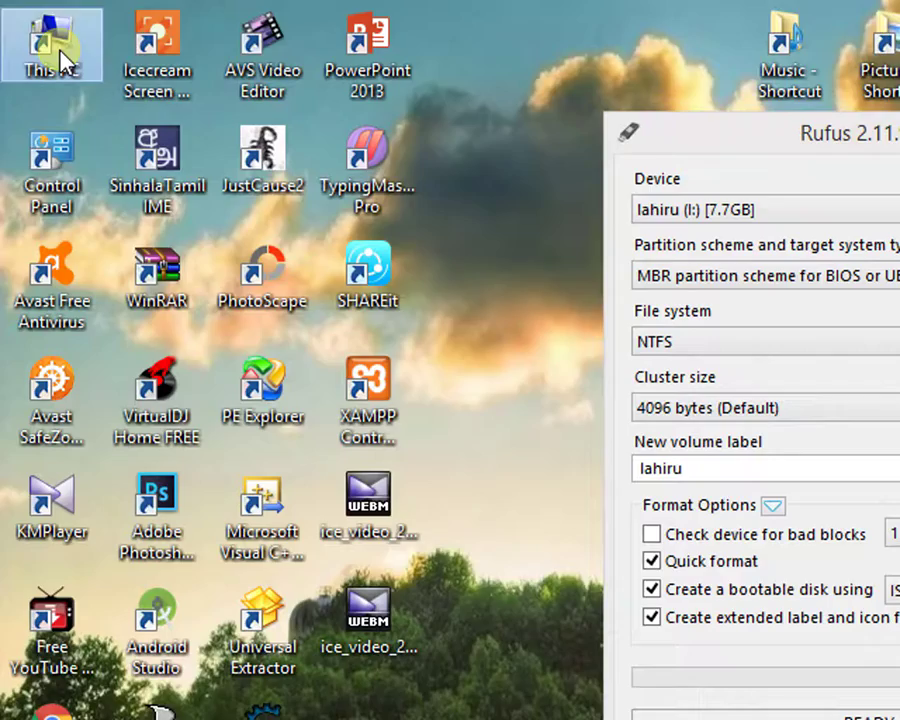
Open This PC in a smaller window and place it beside the Rufus window.
double_click(50, 44)
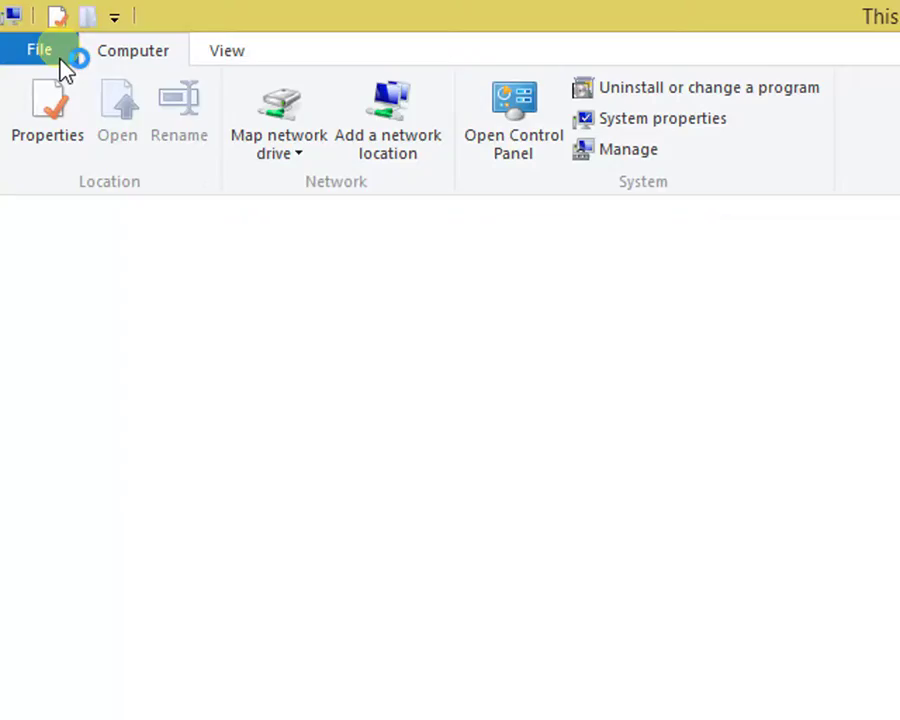
left_click(505, 355)
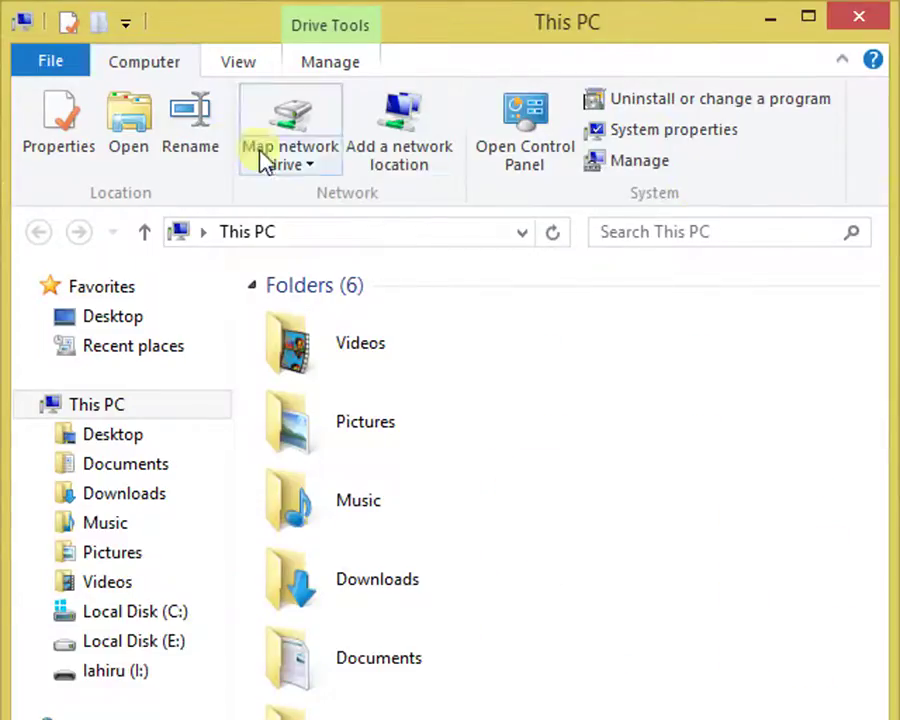
left_click(222, 133)
left_click_drag(141, 130, 0, 152)
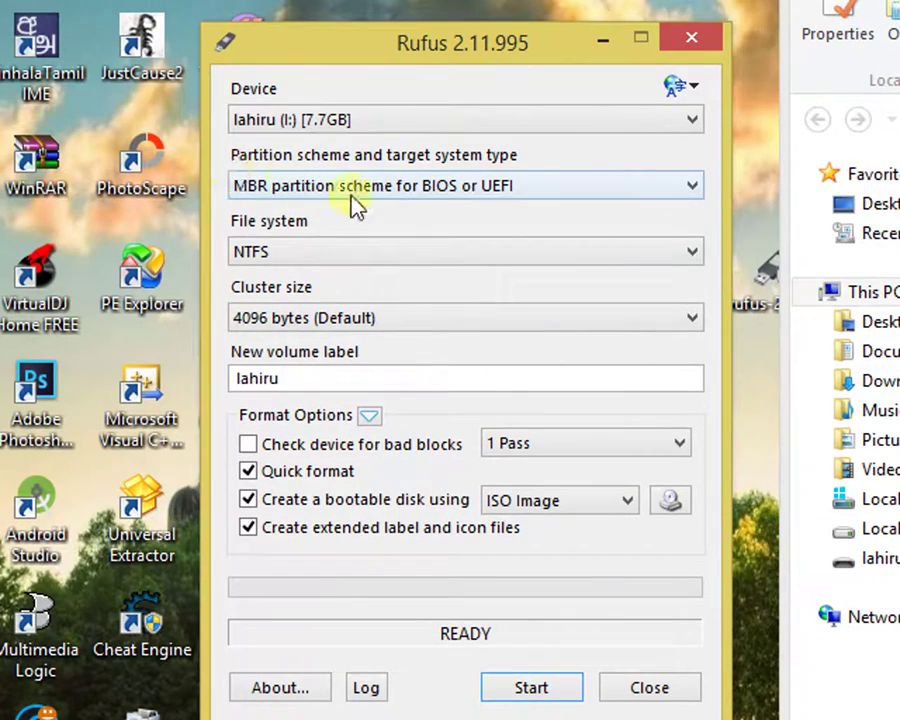
Review the partition scheme and target system options, keeping MBR partition scheme for BIOS or UEFI.
left_click(378, 187)
left_click(378, 187)
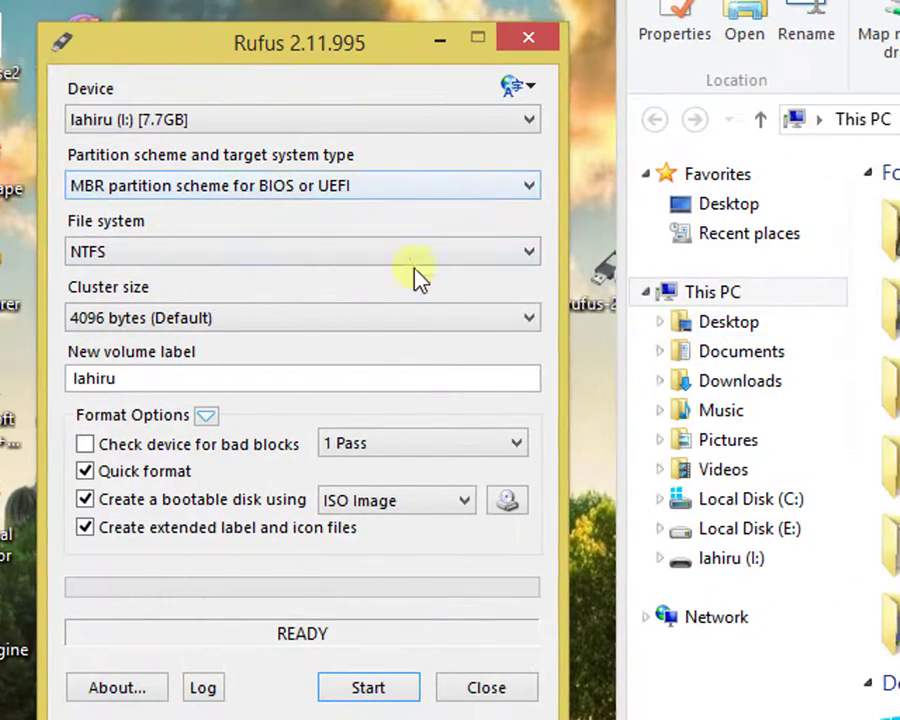
left_click(532, 196)
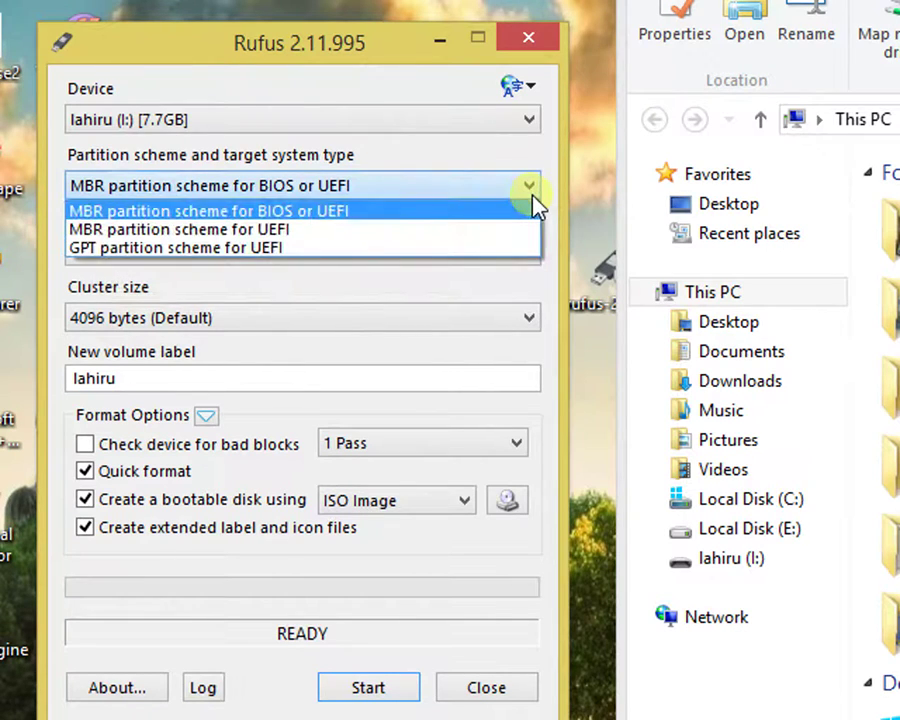
left_click(530, 197)
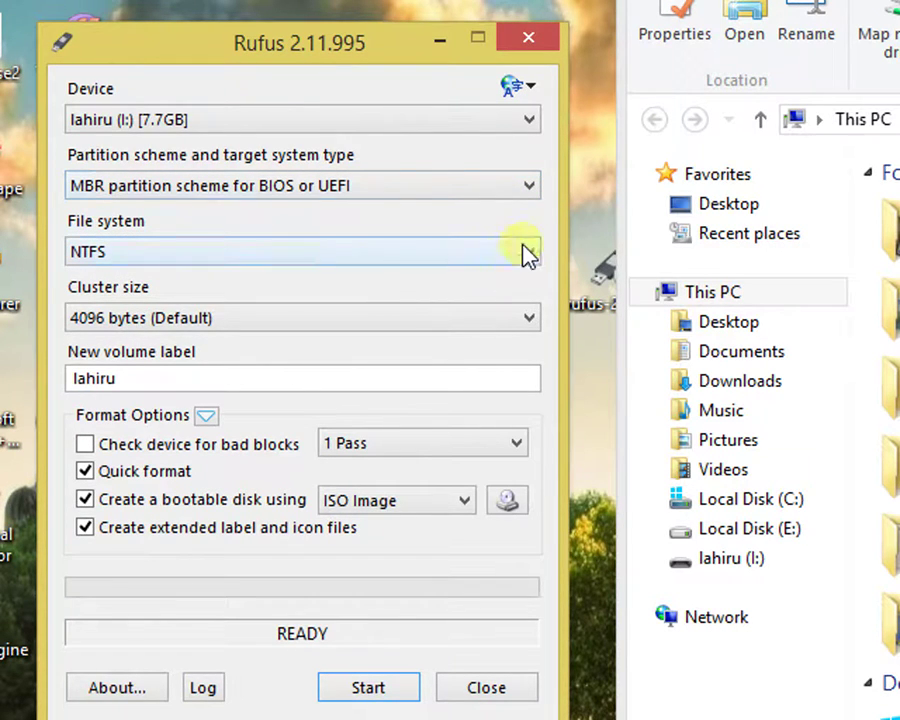
Compare the NTFS and FAT32 file system settings and settle on FAT32 (Default).
left_click(292, 262)
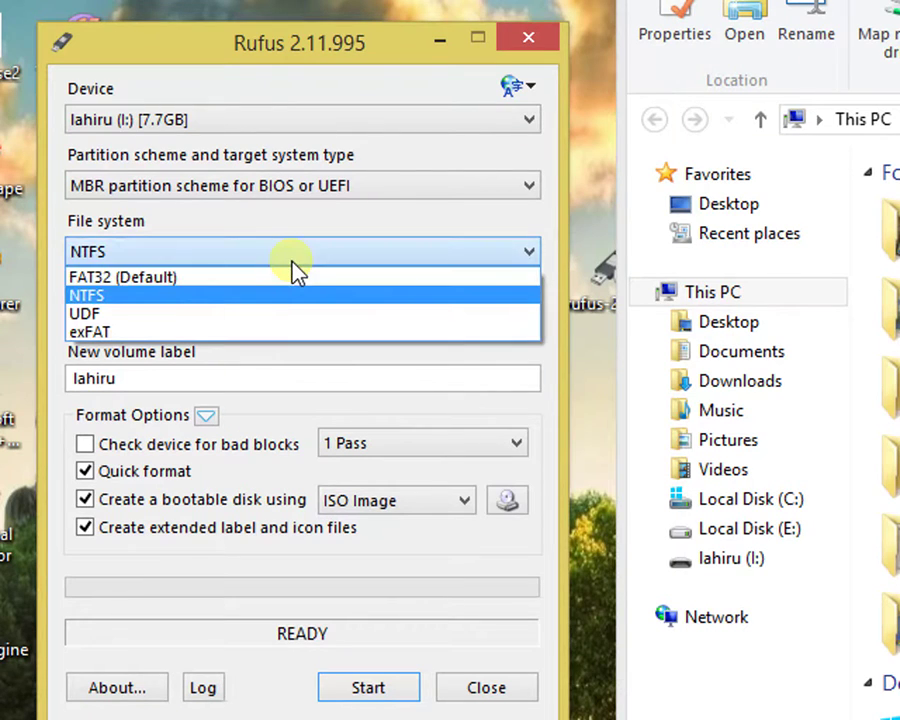
left_click(247, 285)
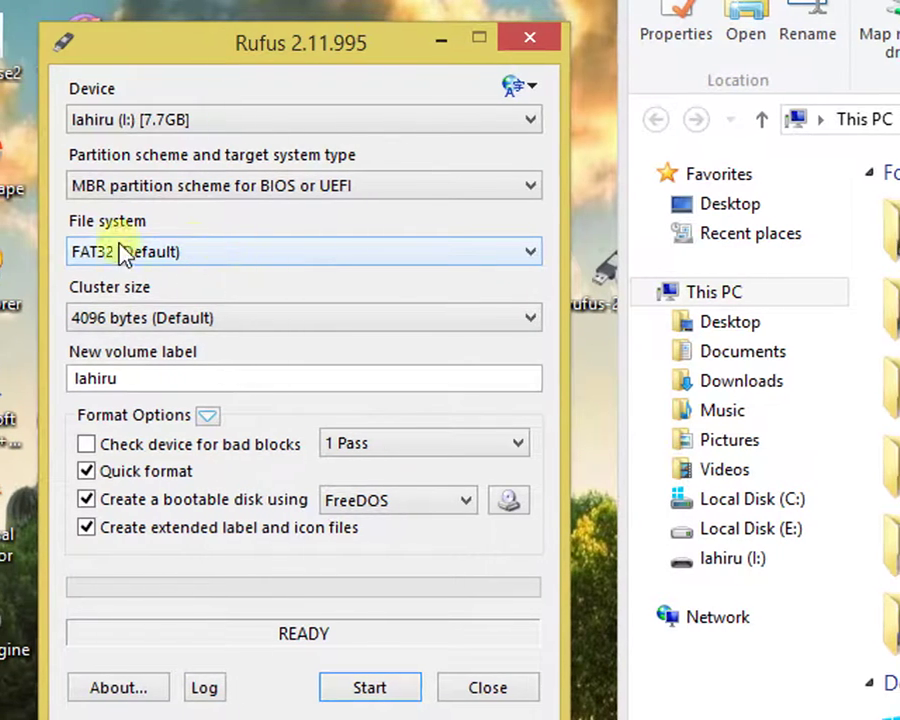
left_click(205, 260)
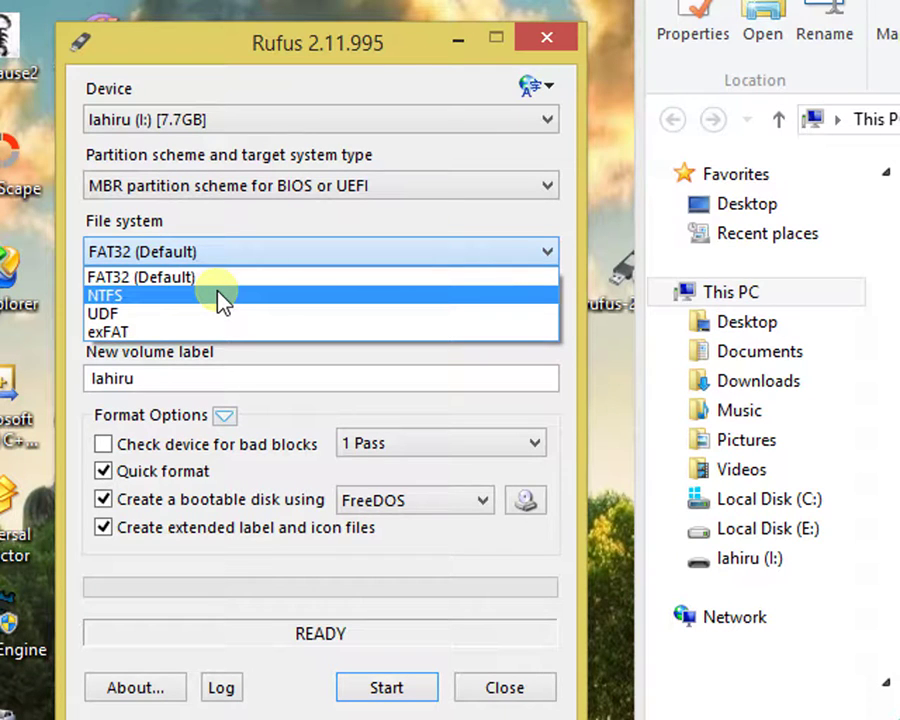
left_click(222, 298)
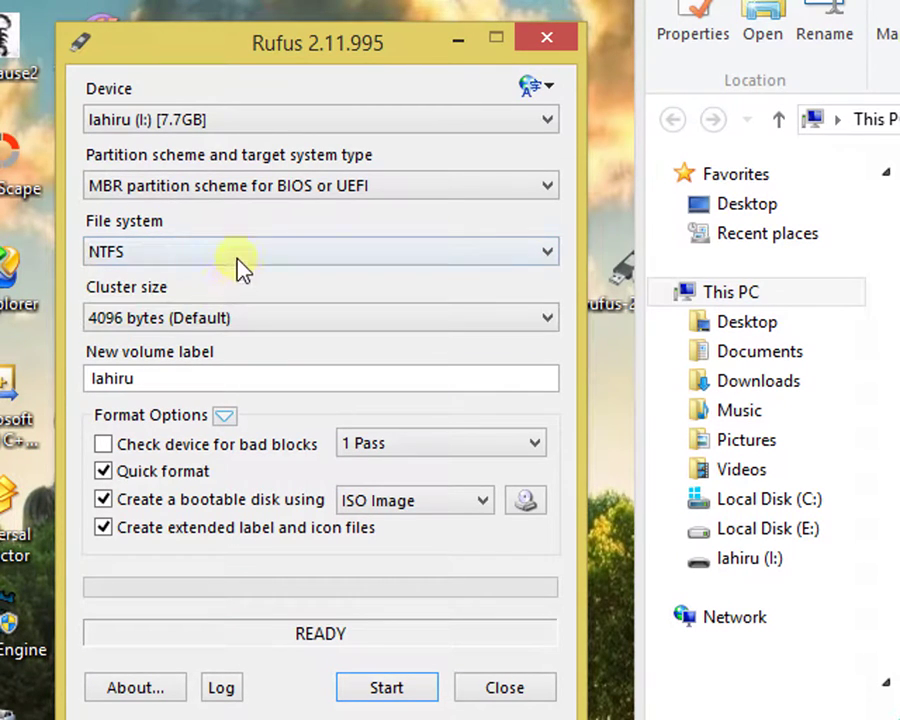
left_click(240, 265)
left_click(240, 276)
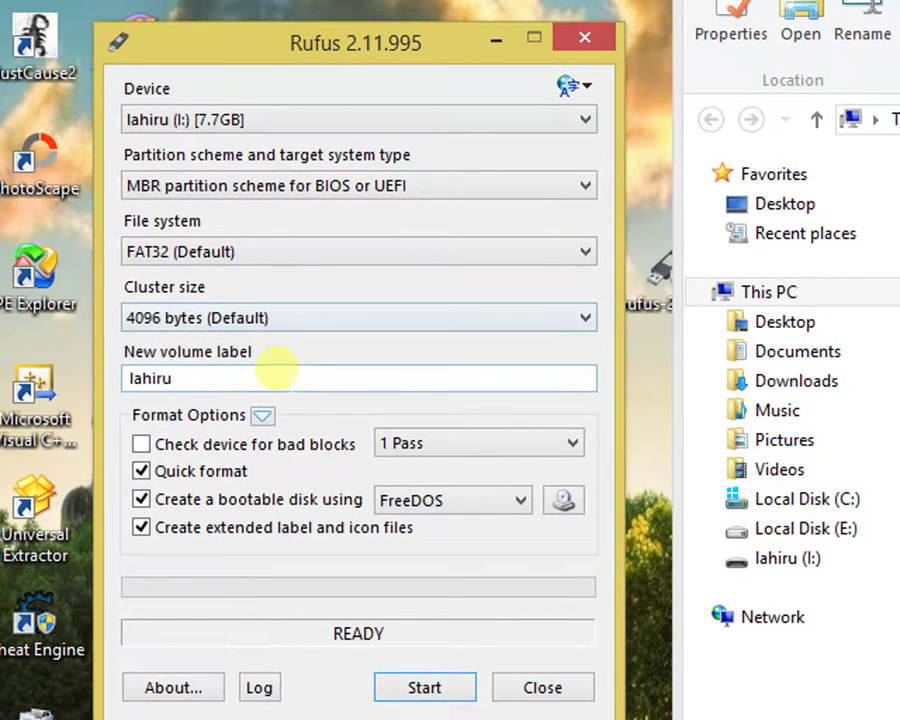
Set the bootable disk to be created using an ISO Image.
left_click(245, 379)
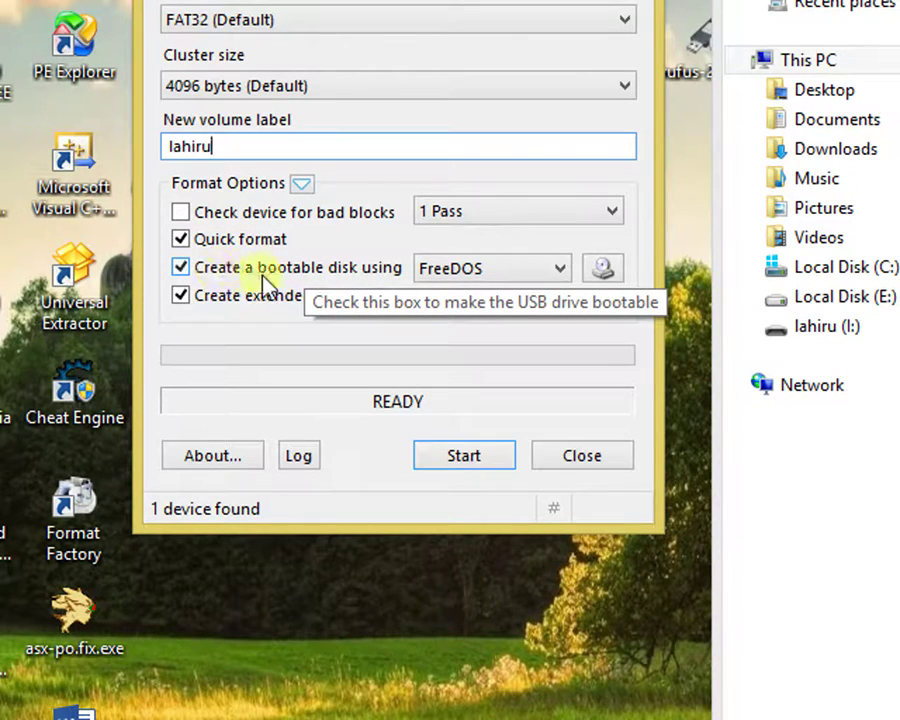
left_click(486, 273)
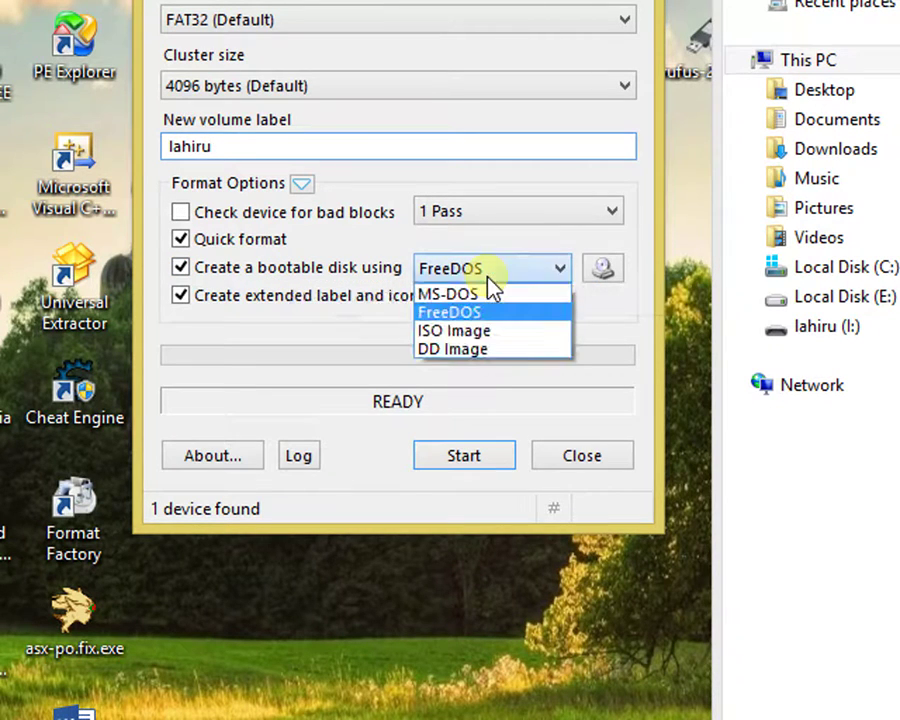
left_click(452, 331)
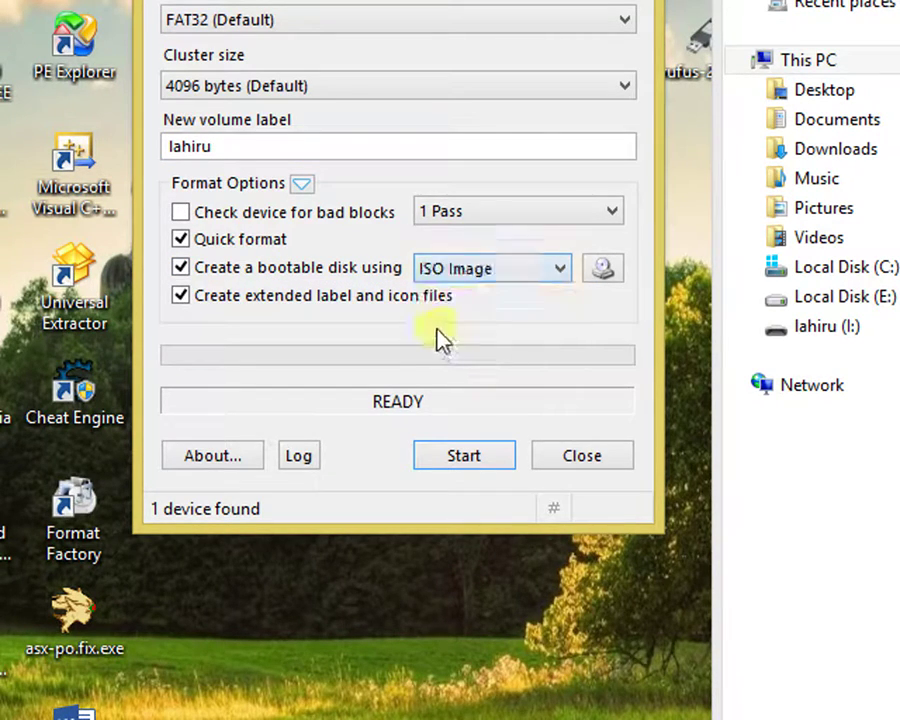
left_click(566, 287)
left_click(500, 284)
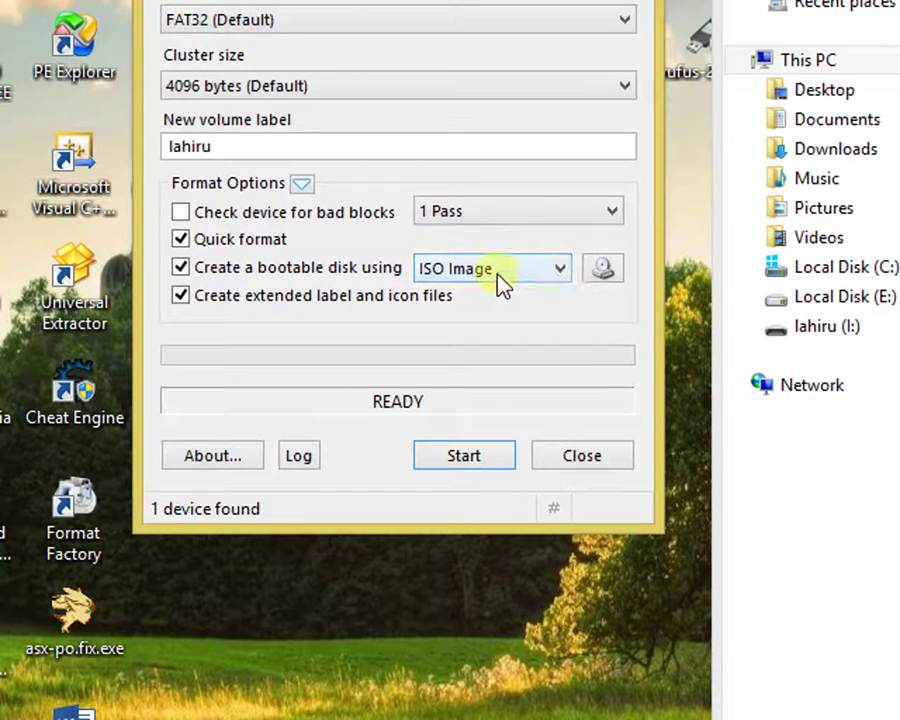
Load slacko-6.3.2-uefi.iso from the apps\1pc\lunix os folder on drive E: as the boot image.
left_click(605, 268)
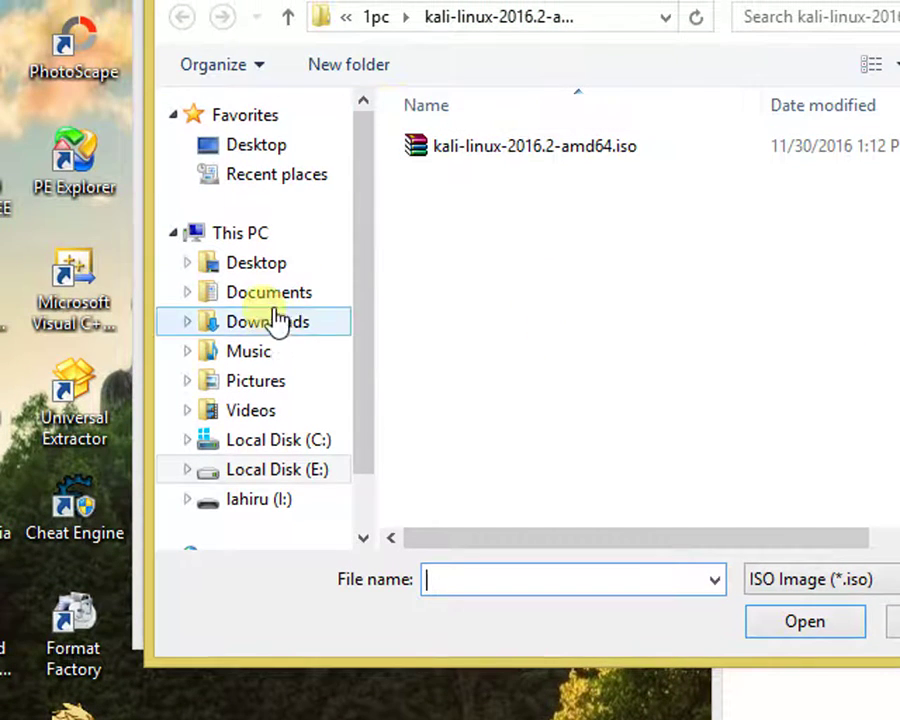
left_click(263, 469)
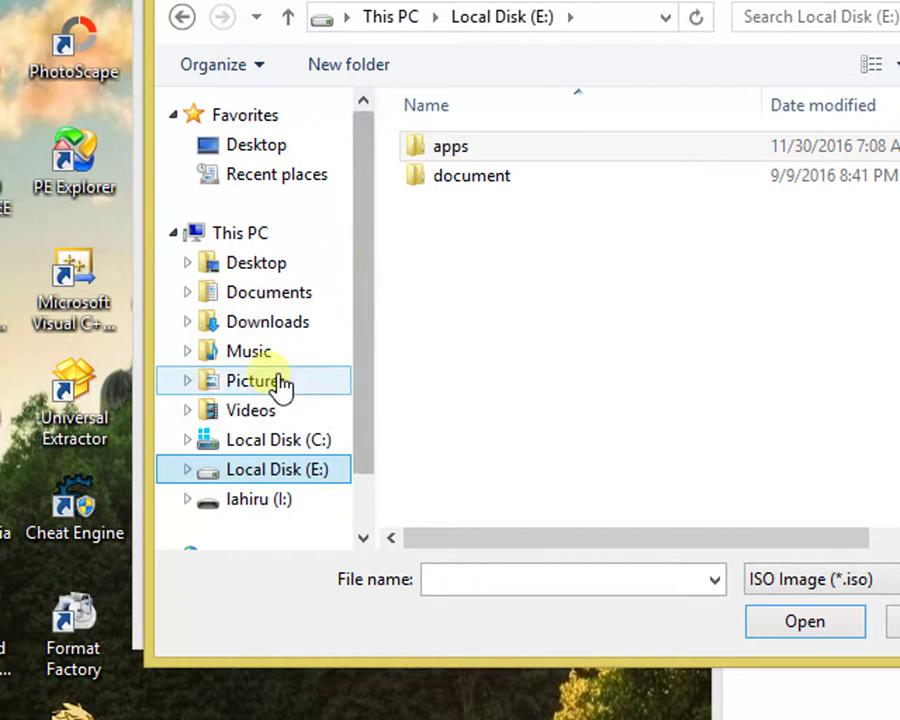
double_click(478, 150)
double_click(456, 155)
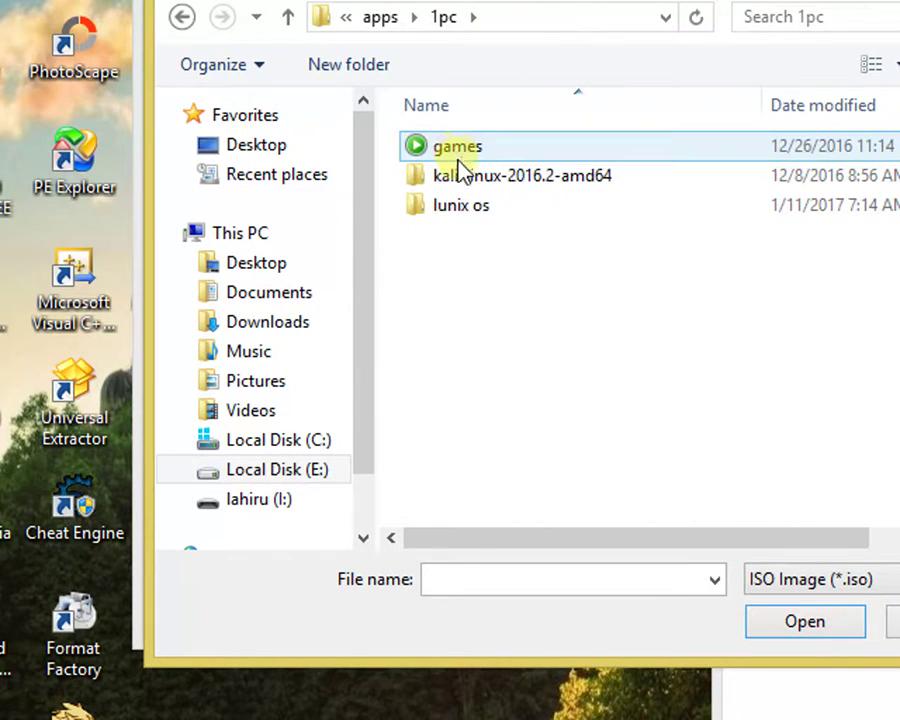
double_click(465, 213)
left_click(462, 152)
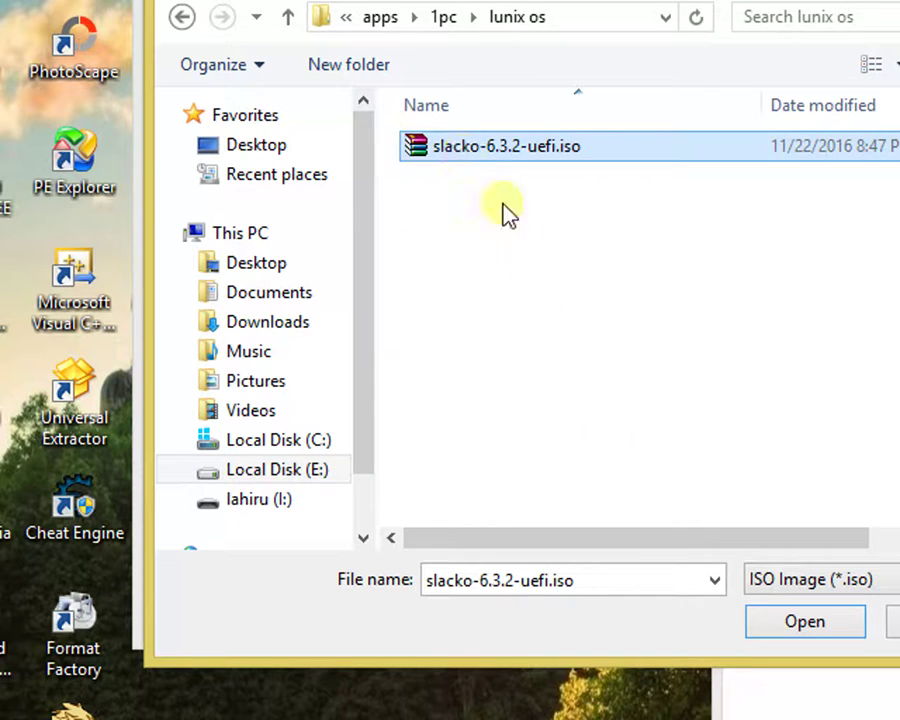
left_click(773, 630)
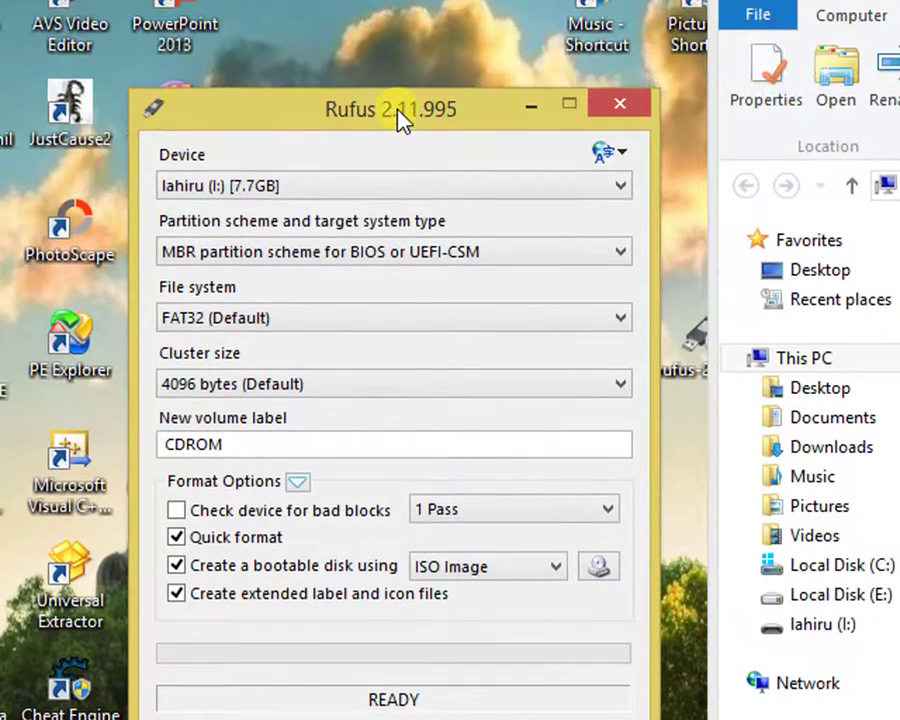
Start writing the image to the USB drive in ISO Image mode and accept the erasure of its data.
left_click_drag(400, 116, 630, 180)
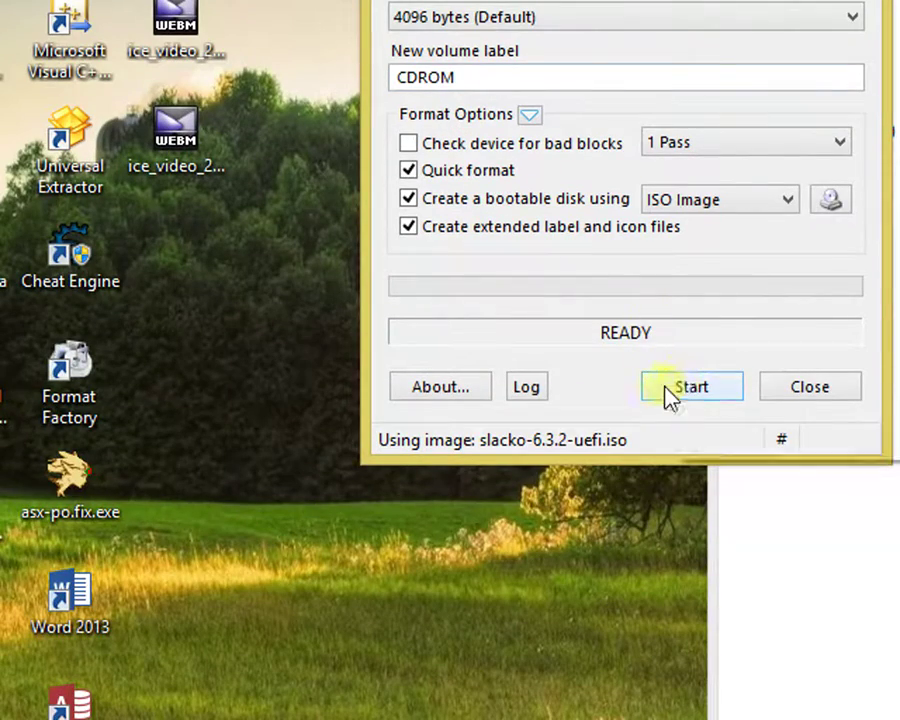
left_click(683, 397)
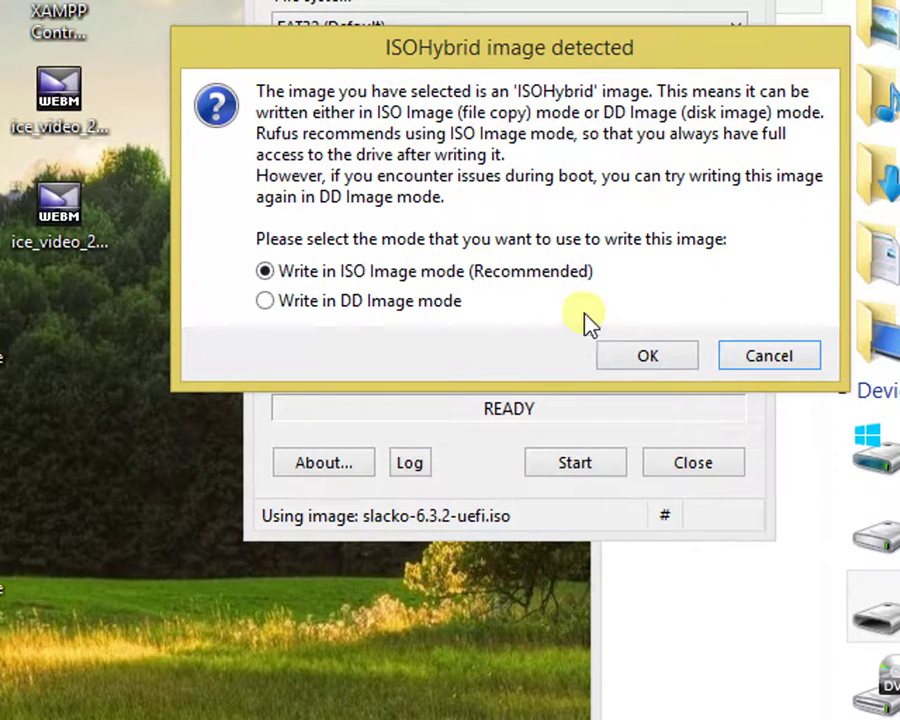
left_click(655, 362)
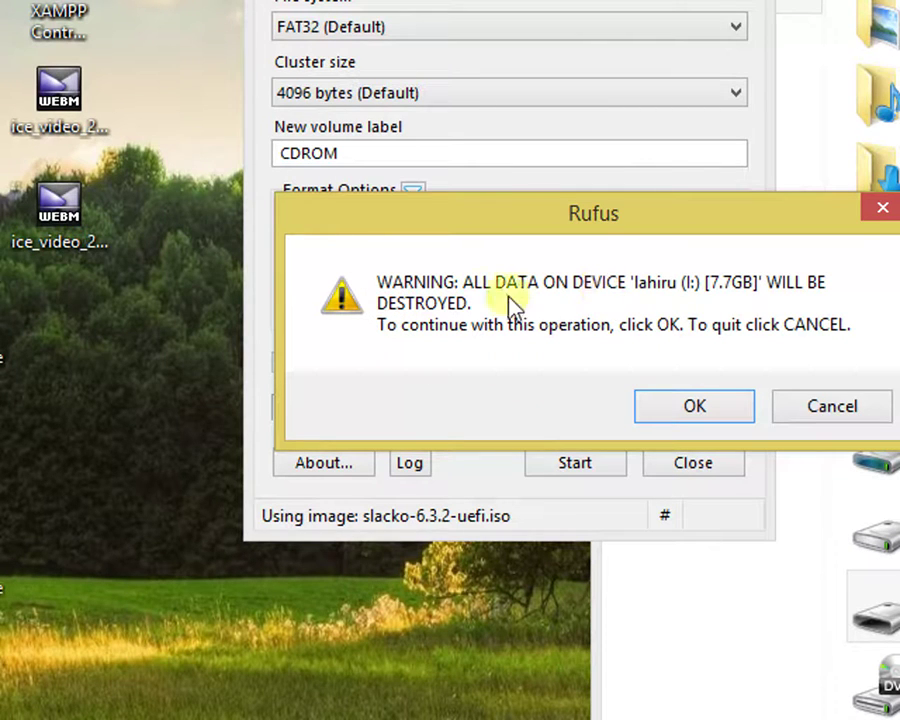
left_click(700, 410)
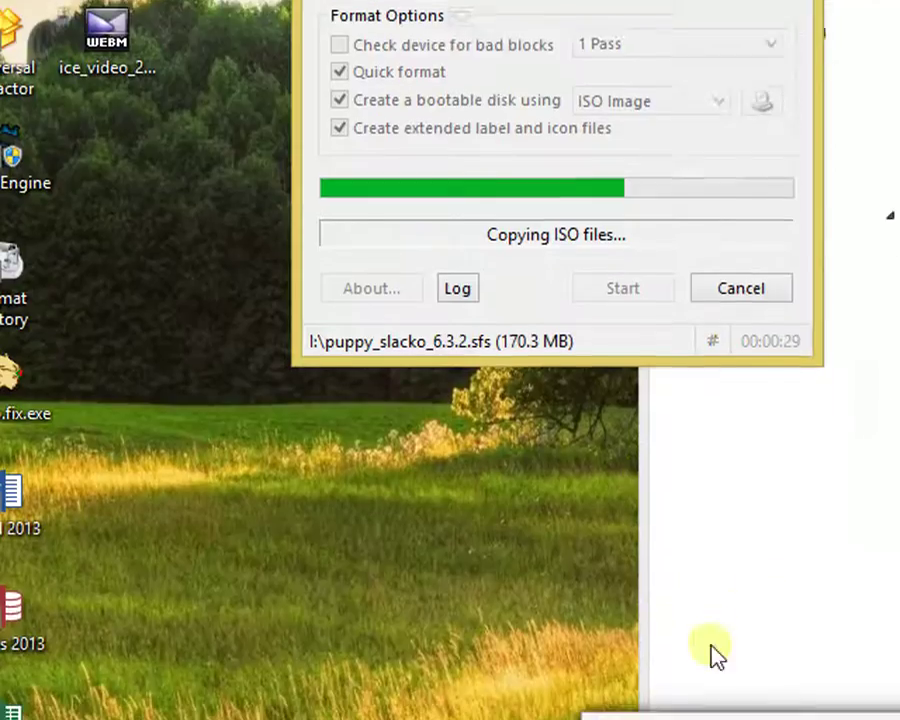
left_click(636, 652)
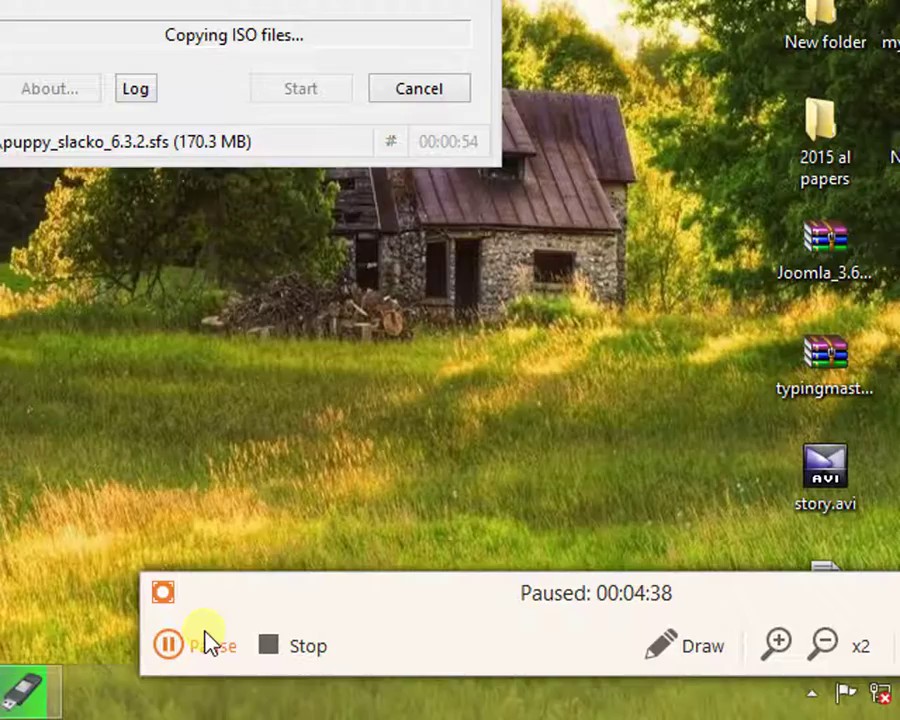
left_click(205, 640)
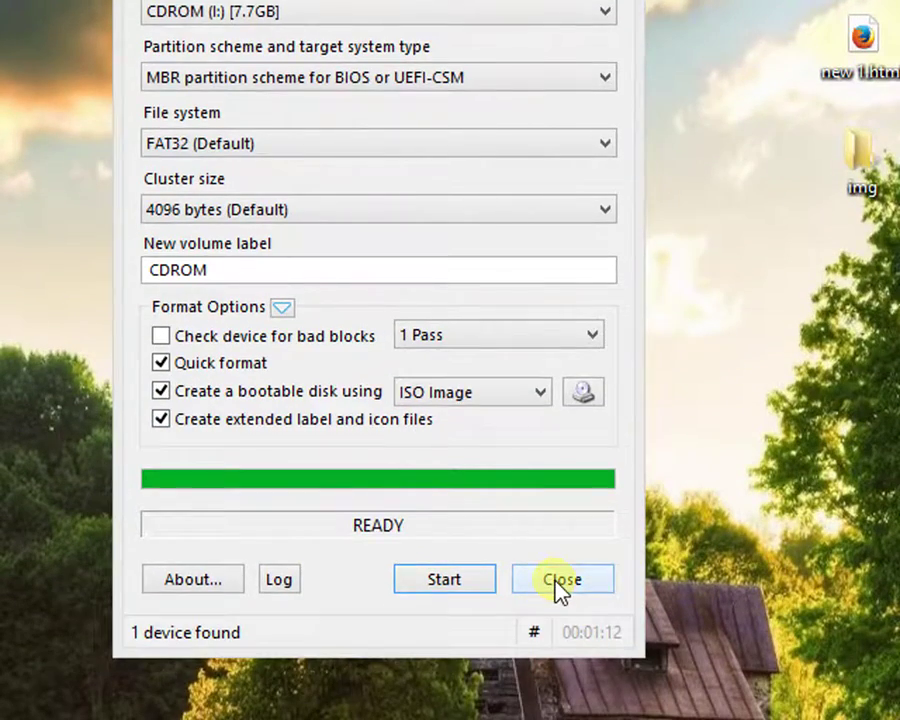
Close Rufus after the write finishes and open This PC to look at the drives.
left_click(560, 580)
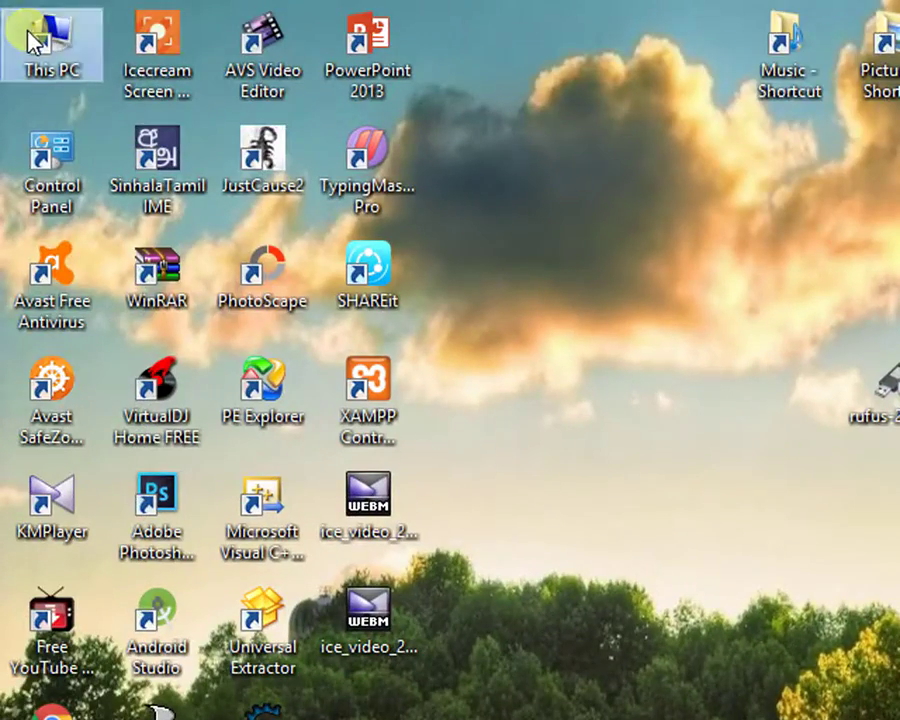
double_click(34, 34)
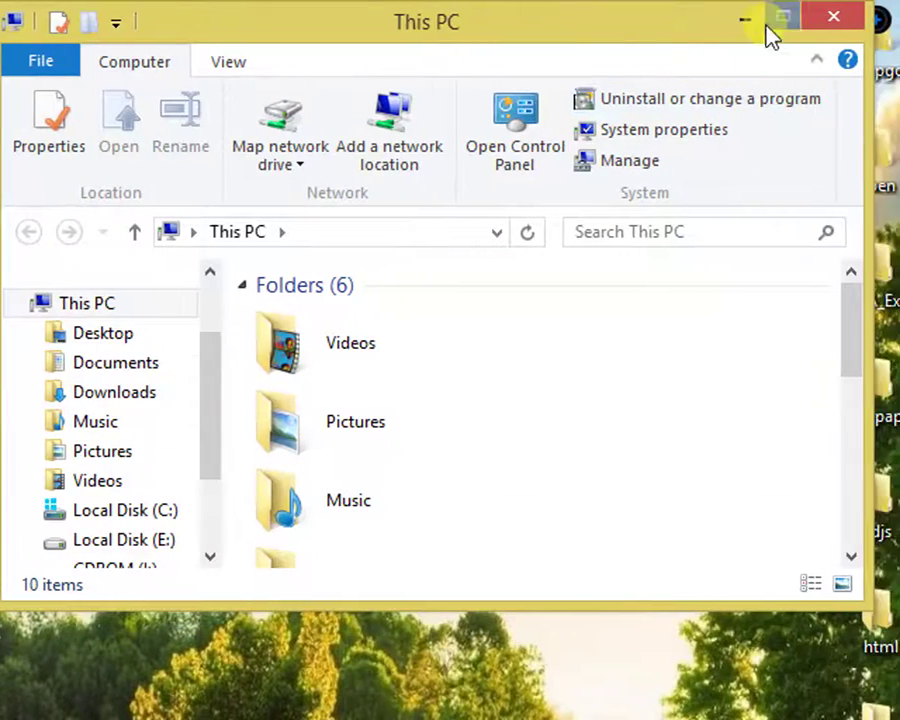
left_click(871, 18)
left_click(430, 470)
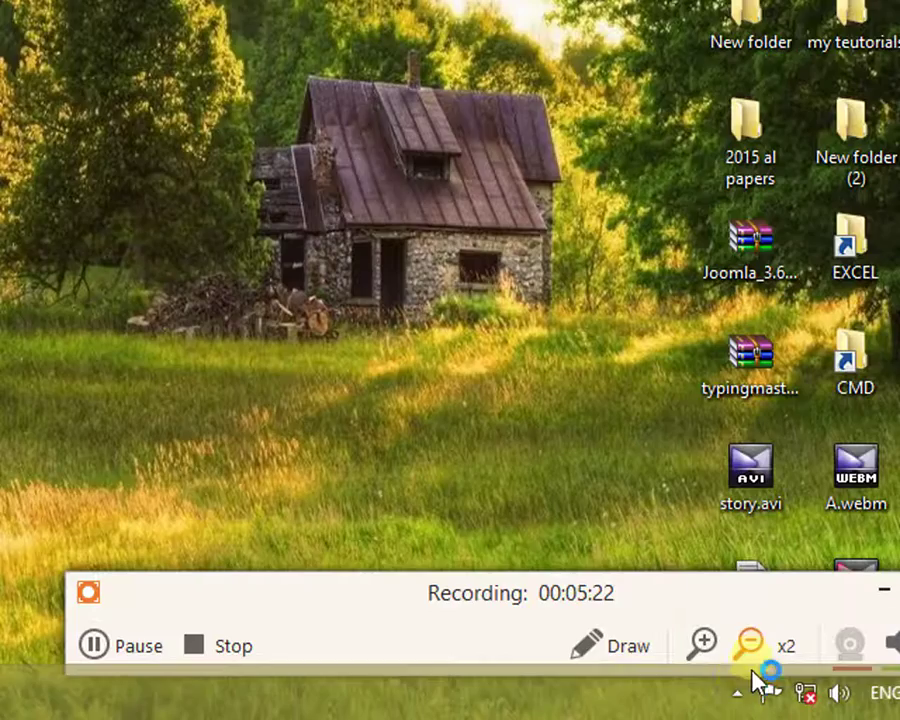
Reopen This PC to check the CDROM (I:) drive, and return to the desktop and refresh it.
left_click(748, 643)
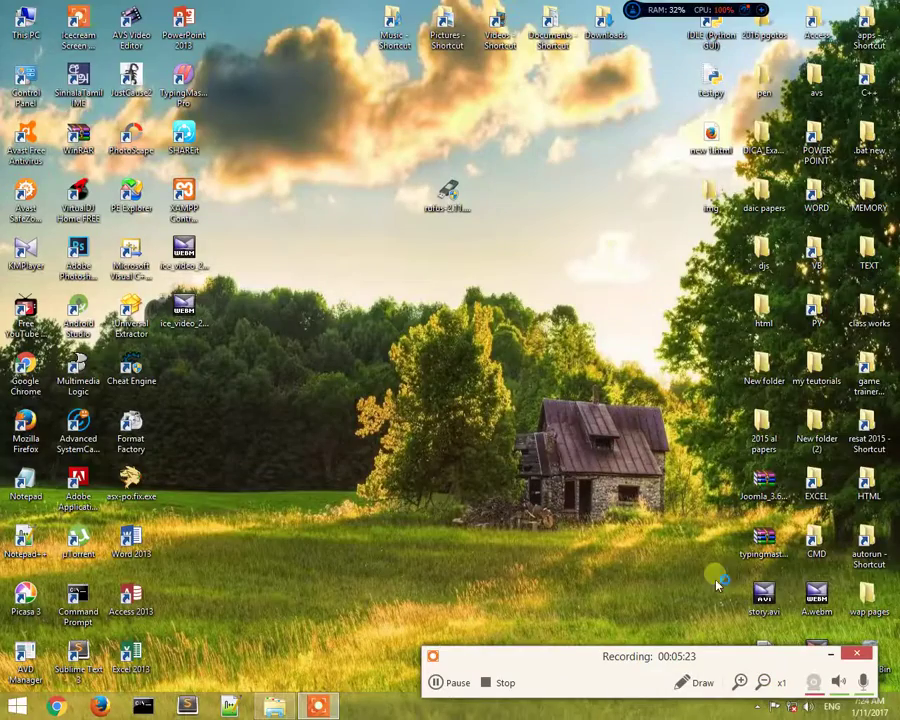
double_click(26, 22)
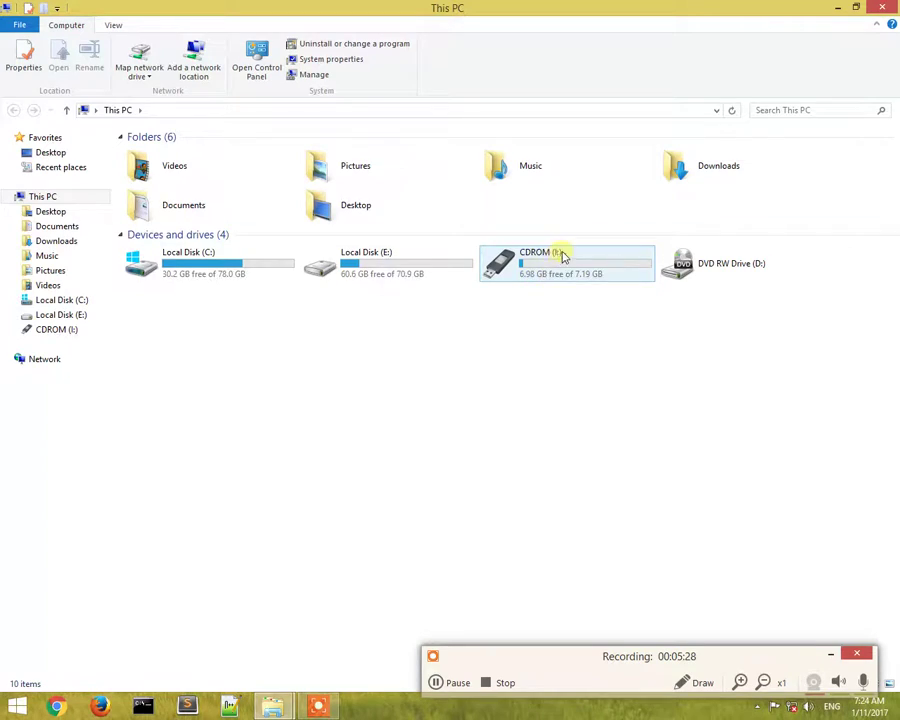
left_click(897, 717)
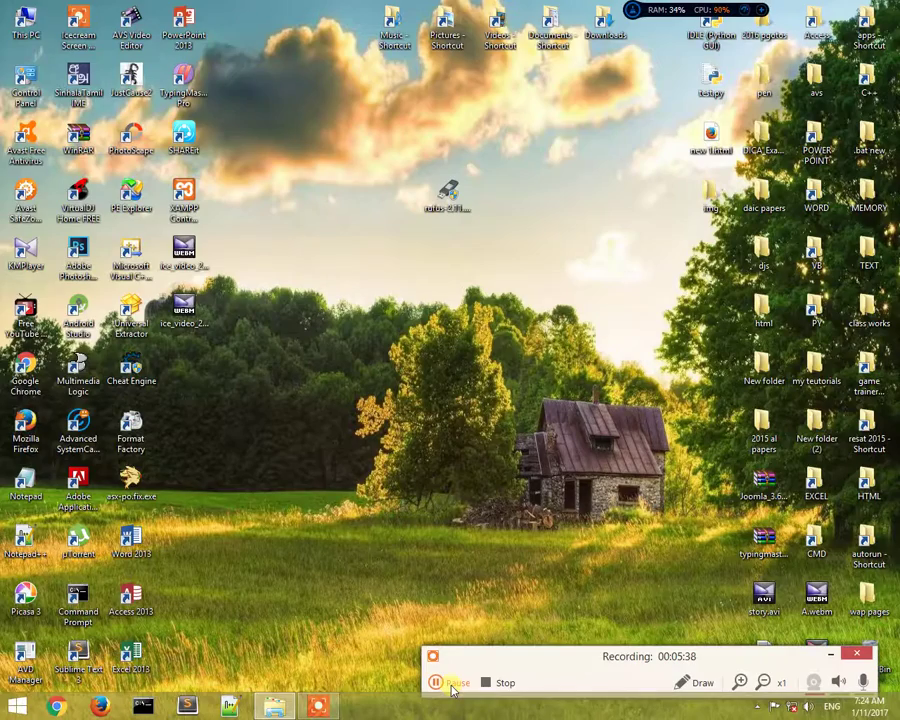
right_click(483, 313)
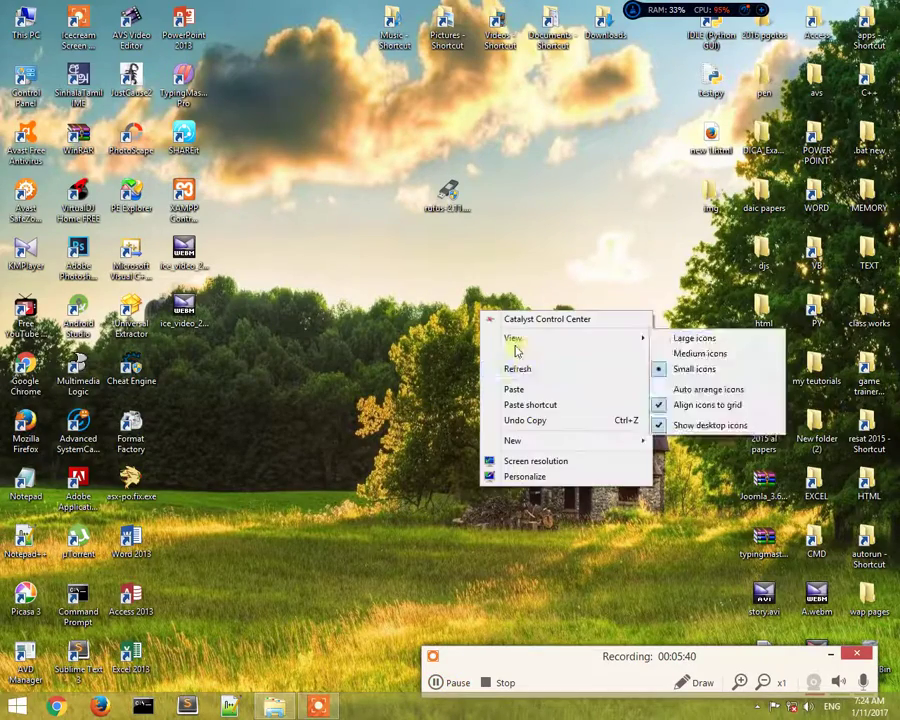
left_click(524, 370)
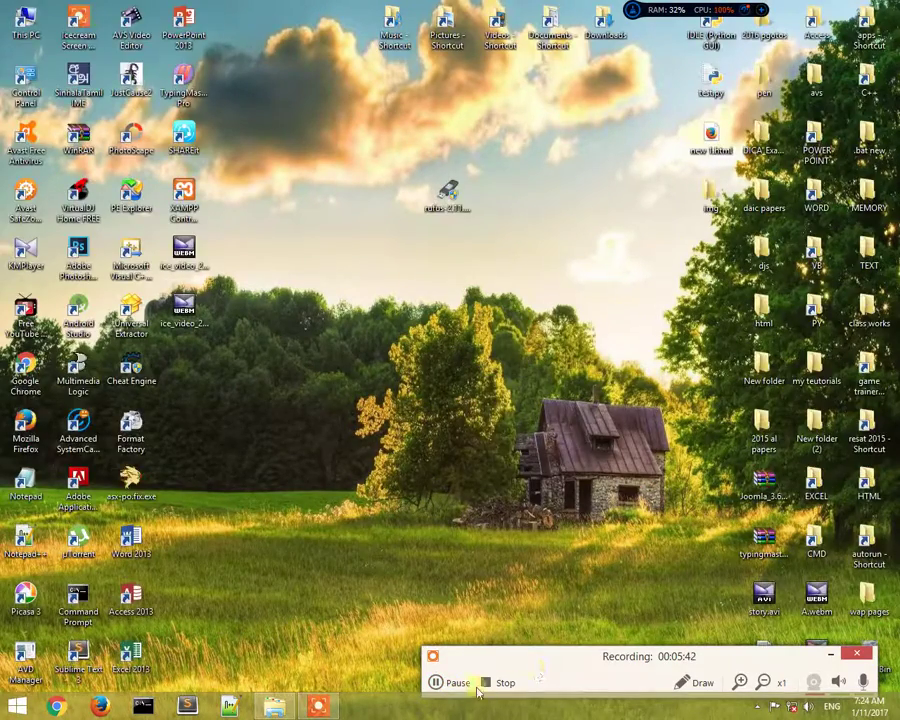